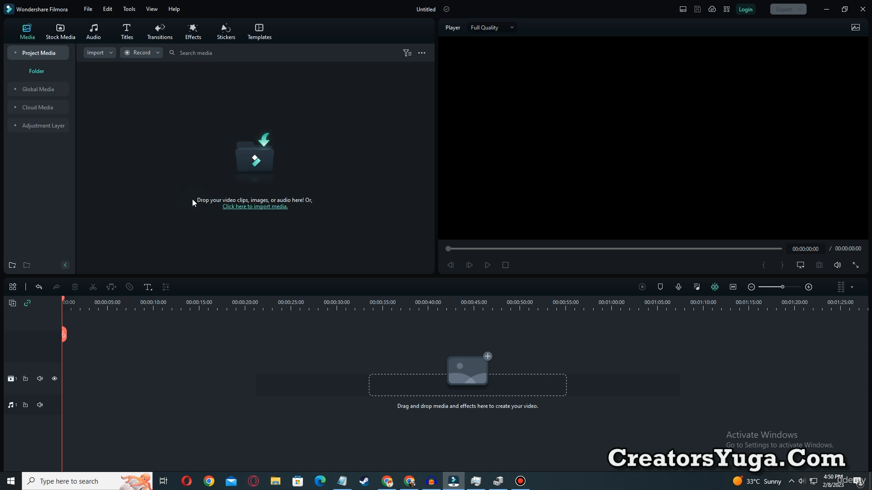
pyautogui.hotkey('ctrl', 'alt', 'd')
pyautogui.moveTo(191, 190)
pyautogui.mouseDown()
pyautogui.moveTo(208, 207)
pyautogui.moveTo(268, 214)
pyautogui.mouseUp()
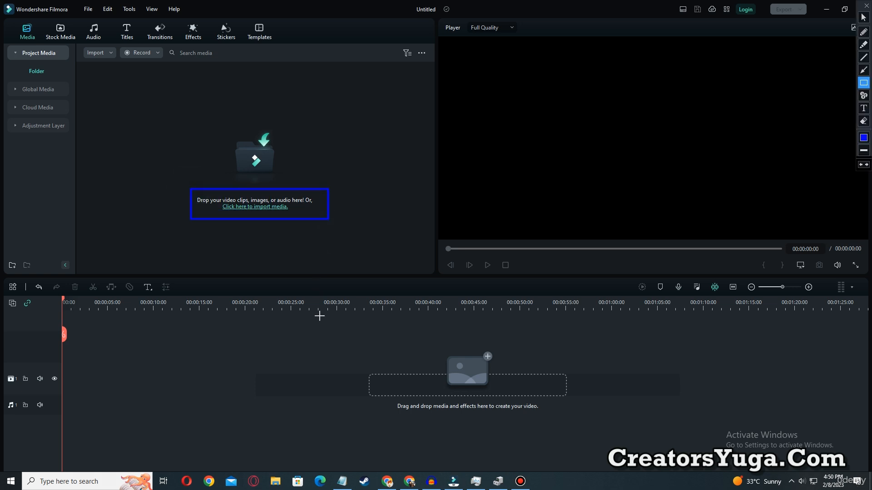
pyautogui.press('Escape')
# - Import the five Roblox images and the roblox WAV audio file from the Downloads folder into the project media
pyautogui.click(185, 146)
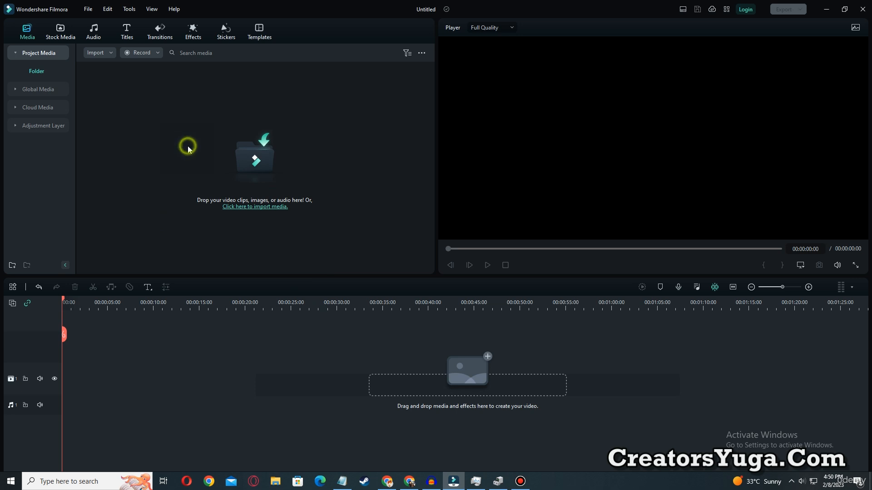
pyautogui.click(151, 137)
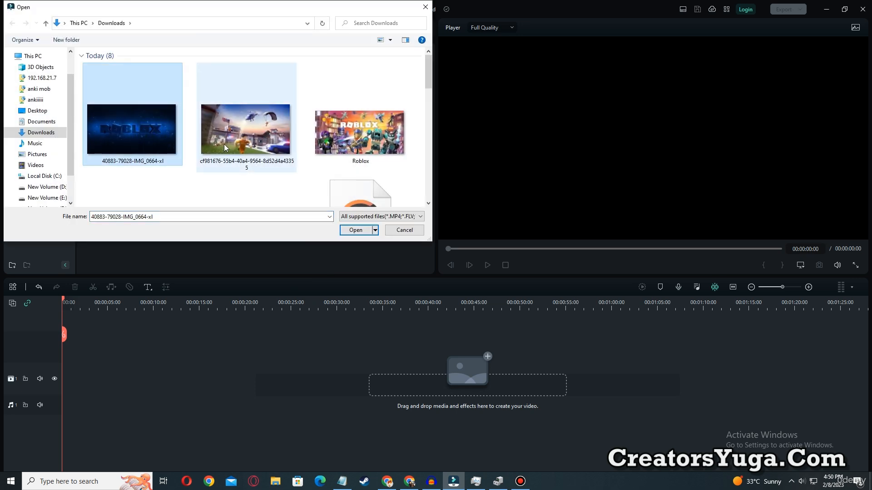
pyautogui.keyDown('ctrl'); pyautogui.click(258, 143); pyautogui.keyUp('ctrl')
pyautogui.keyDown('ctrl'); pyautogui.click(359, 134); pyautogui.keyUp('ctrl')
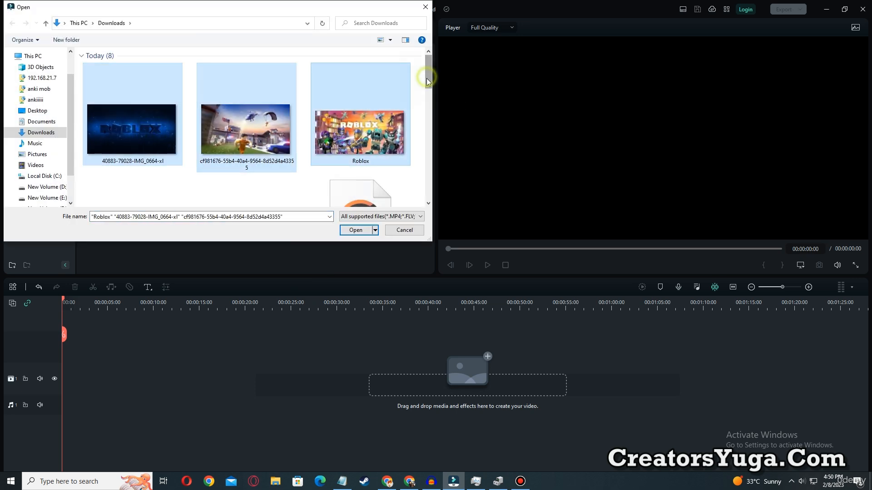
pyautogui.moveTo(427, 78); pyautogui.dragTo(429, 104)
pyautogui.keyDown('ctrl'); pyautogui.click(157, 146); pyautogui.keyUp('ctrl')
pyautogui.keyDown('ctrl'); pyautogui.click(222, 143); pyautogui.keyUp('ctrl')
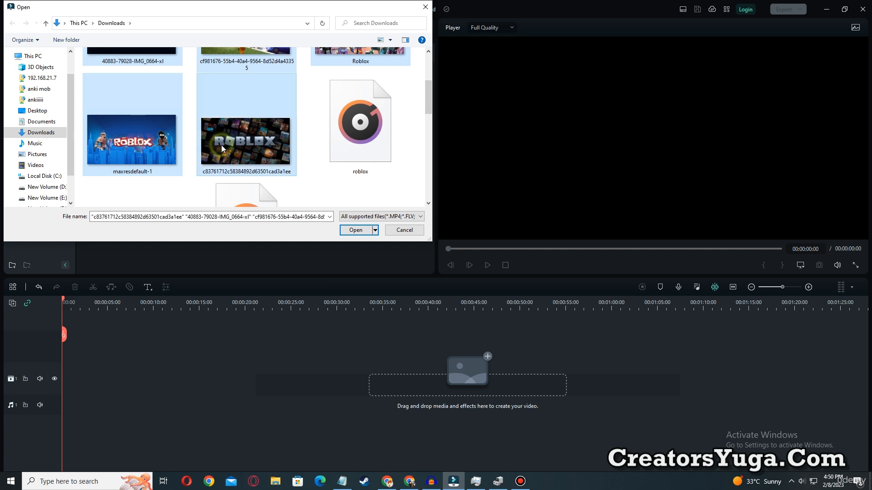
pyautogui.keyDown('ctrl'); pyautogui.click(332, 138); pyautogui.keyUp('ctrl')
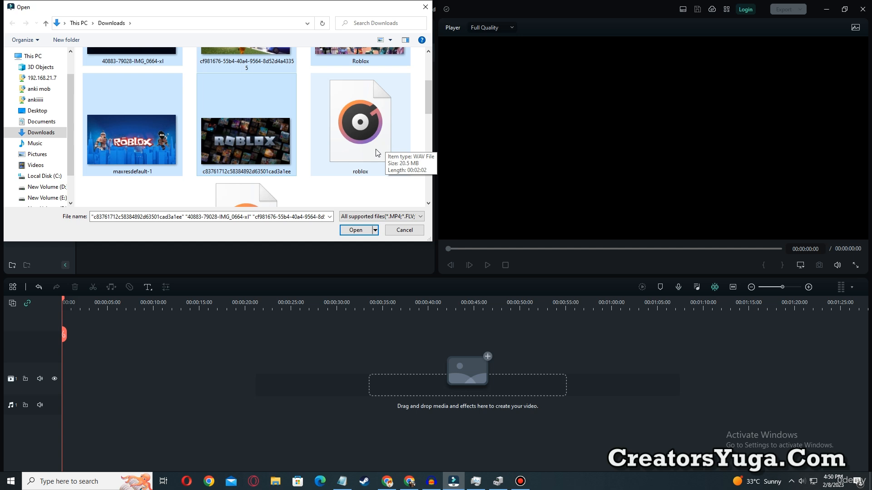
pyautogui.keyDown('ctrl'); pyautogui.click(376, 130); pyautogui.keyUp('ctrl')
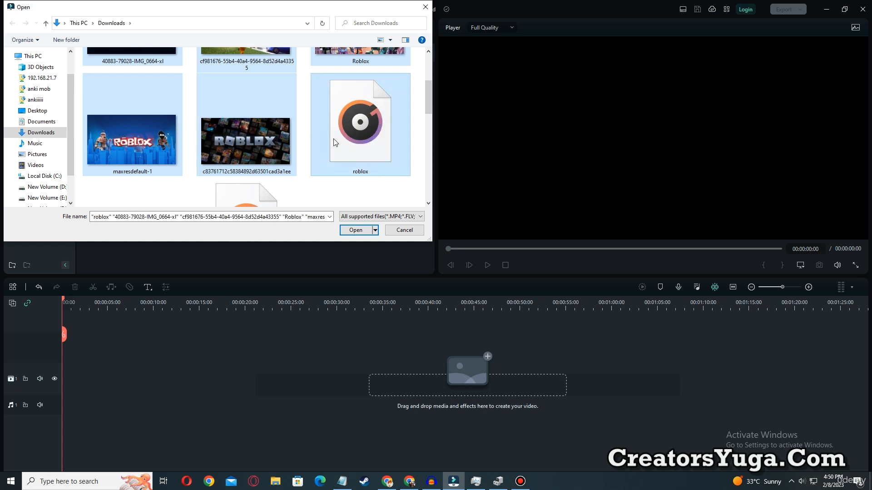
pyautogui.click(366, 231)
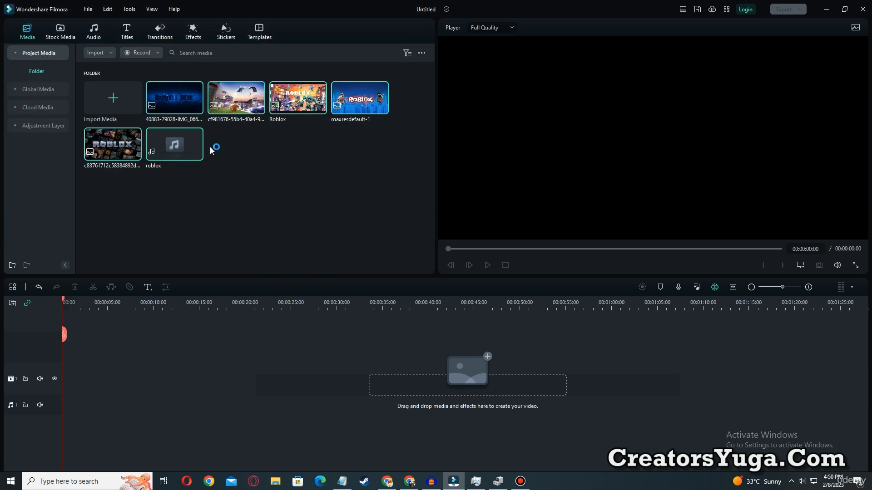
# - Search the Pexels stock videos for "gaming"
pyautogui.moveTo(381, 194); pyautogui.dragTo(119, 83)
pyautogui.click(63, 31)
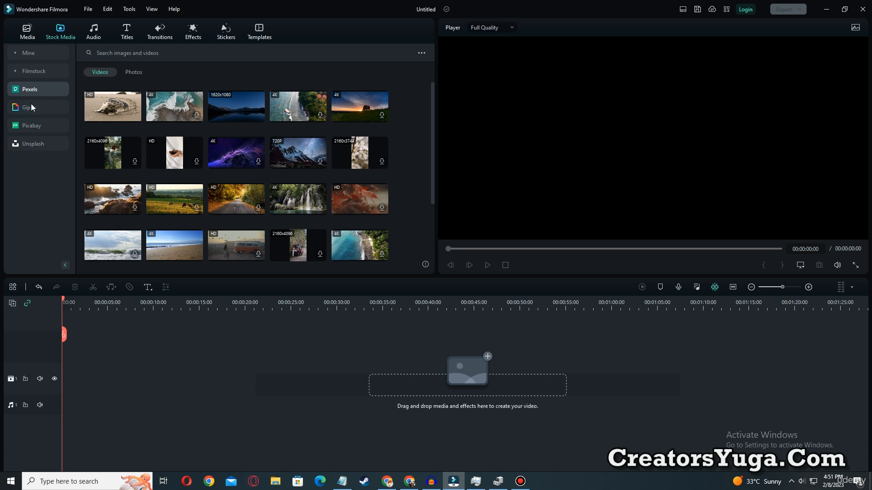
pyautogui.click(116, 52)
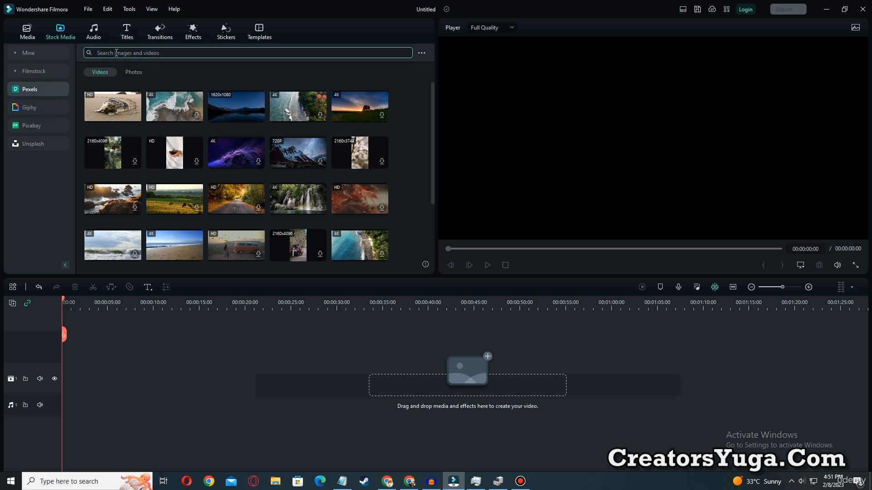
pyautogui.write('gaming')
pyautogui.press('Return')
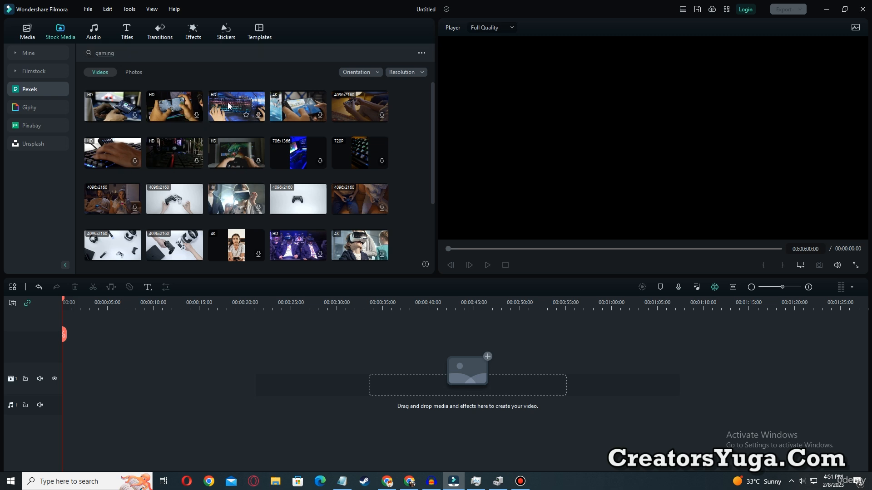
# - Preview the stock video showing a single black game controller on a white background
pyautogui.click(298, 202)
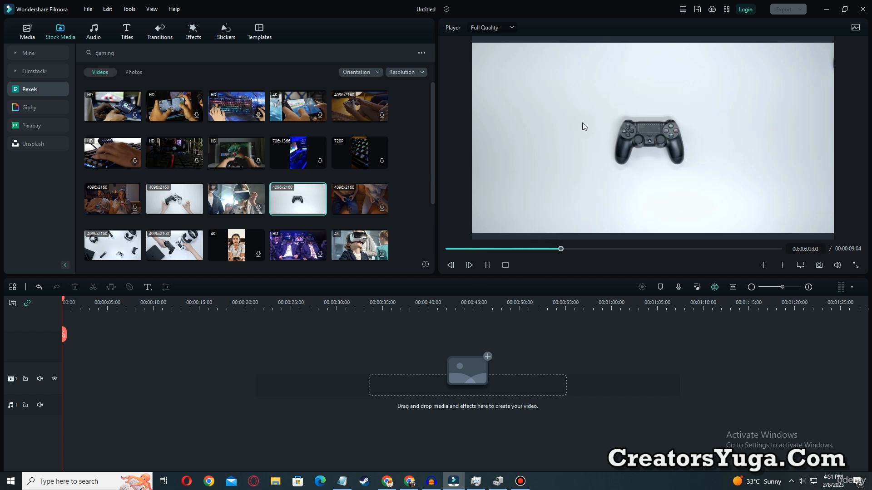
pyautogui.hotkey('ctrl', 'alt', 'd')
pyautogui.moveTo(560, 80); pyautogui.dragTo(750, 204)
pyautogui.press('Escape')
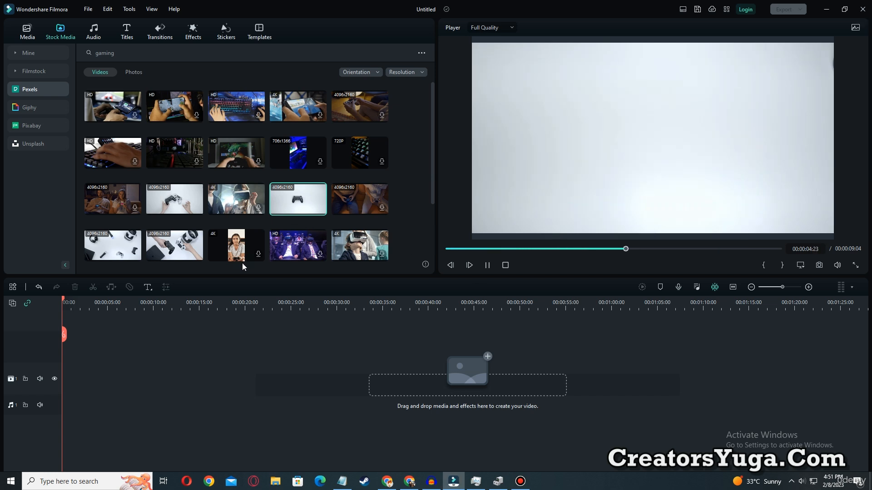
pyautogui.click(177, 302)
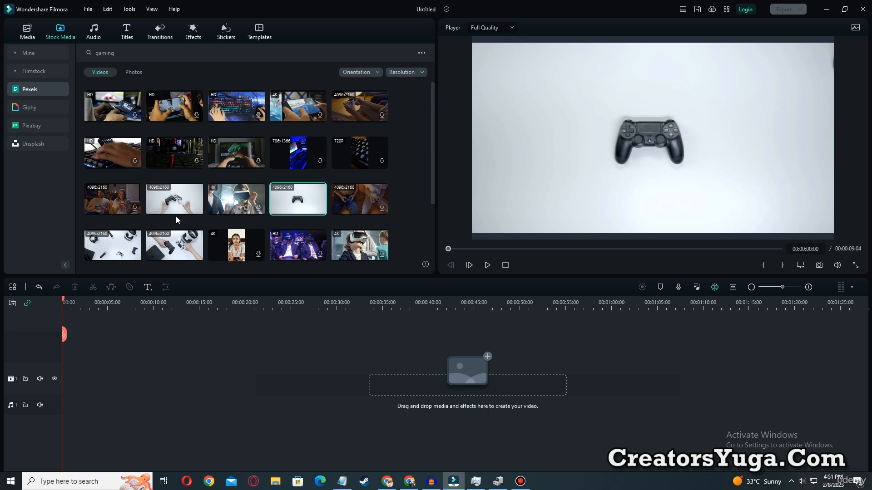
# - Place the two-controller and single-controller stock clips back to back from the timeline's start, matching the project to 4096 x 2160 50fps
pyautogui.moveTo(167, 207); pyautogui.dragTo(65, 360)
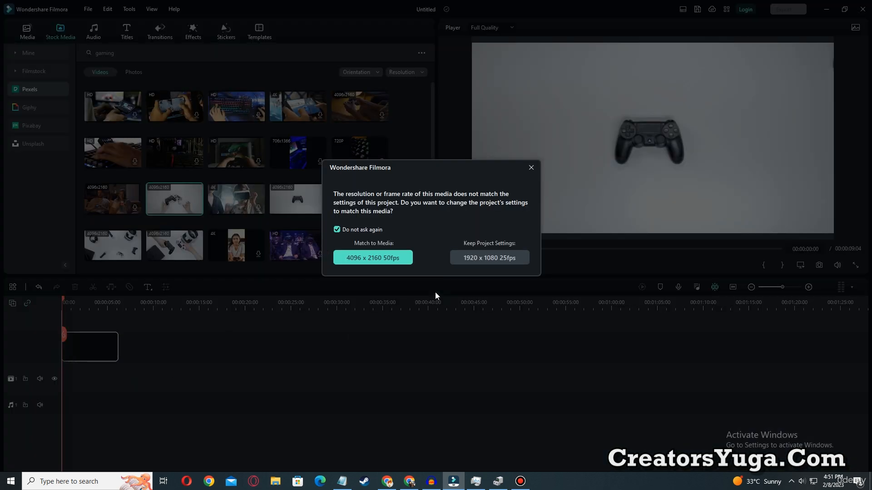
pyautogui.click(370, 258)
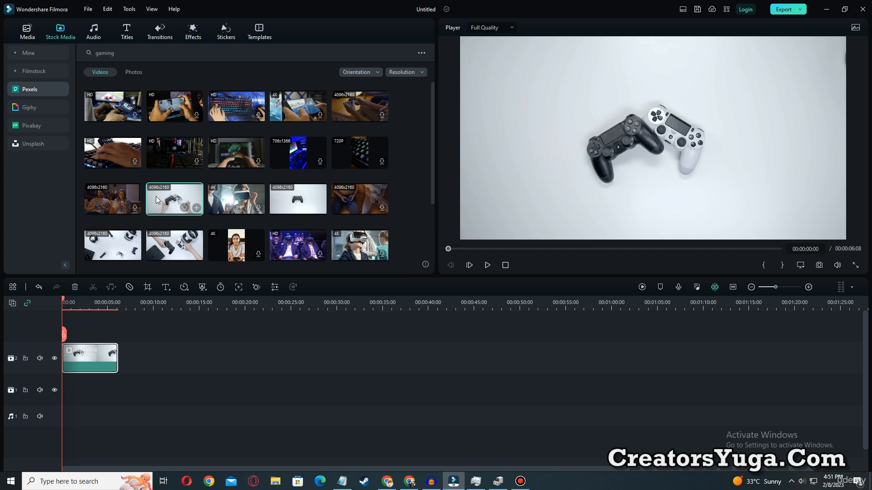
pyautogui.moveTo(286, 203); pyautogui.dragTo(131, 362)
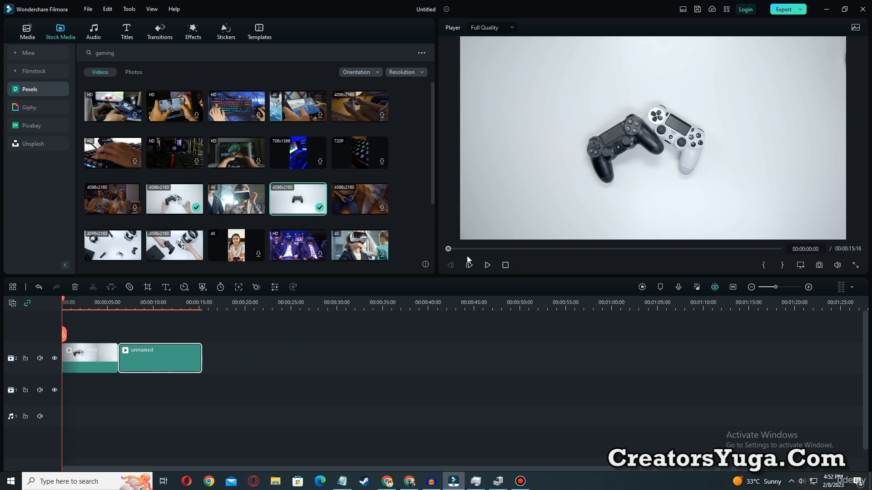
# - Preview the imported roblox audio and place it on the audio track from the start of the timeline
pyautogui.click(28, 32)
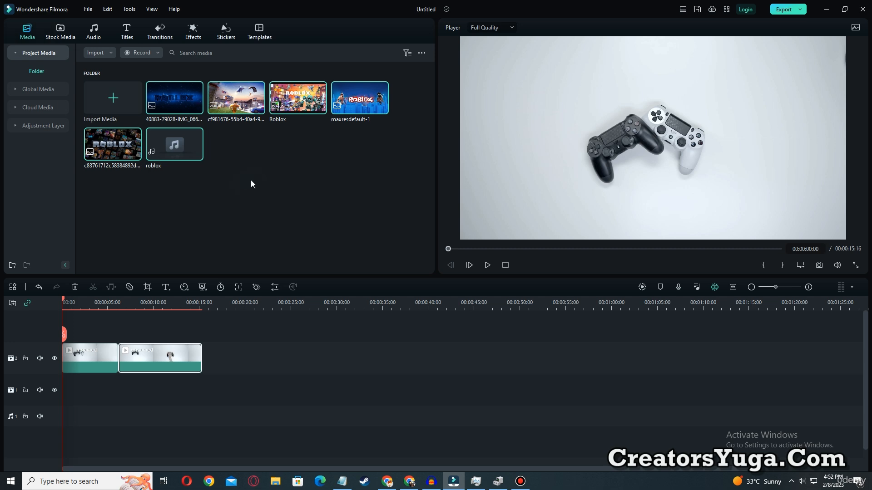
pyautogui.click(312, 194)
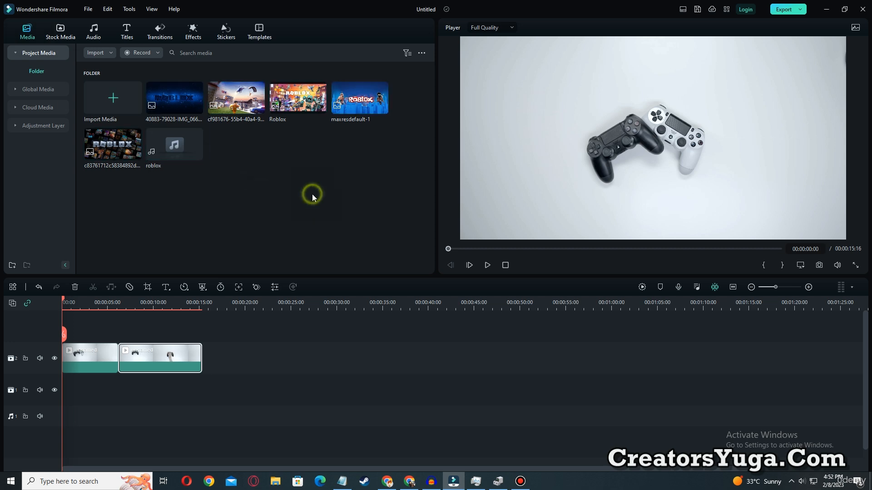
pyautogui.doubleClick(171, 156)
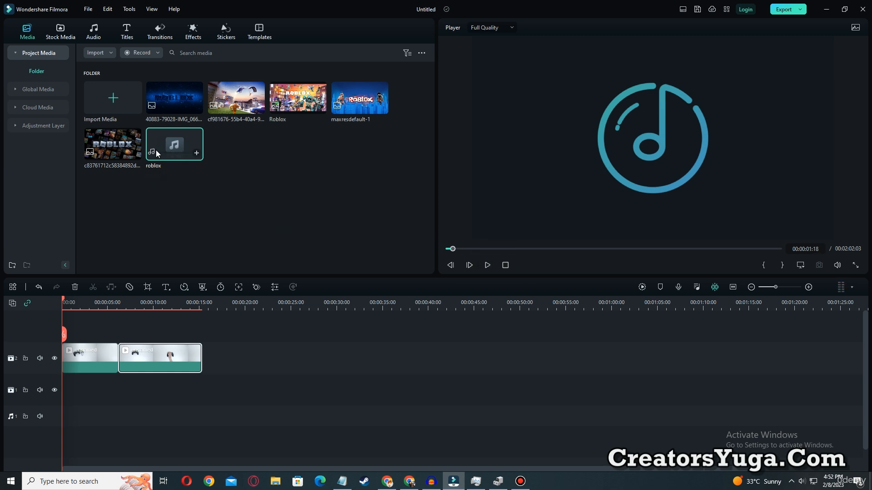
pyautogui.moveTo(156, 150); pyautogui.dragTo(69, 392)
pyautogui.moveTo(249, 381); pyautogui.dragTo(63, 337)
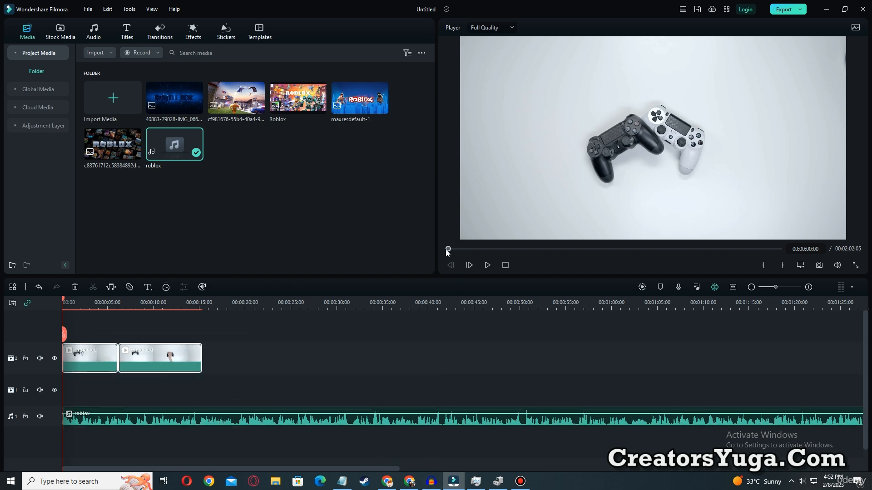
# - Play and scrub through the two controller clips with the music, and return the playhead to the start
pyautogui.click(488, 265)
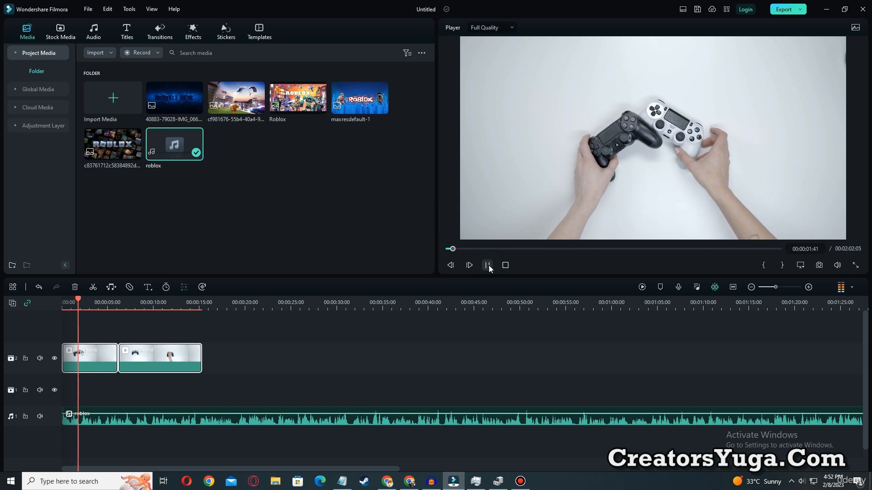
pyautogui.click(489, 265)
pyautogui.moveTo(86, 299); pyautogui.dragTo(132, 315)
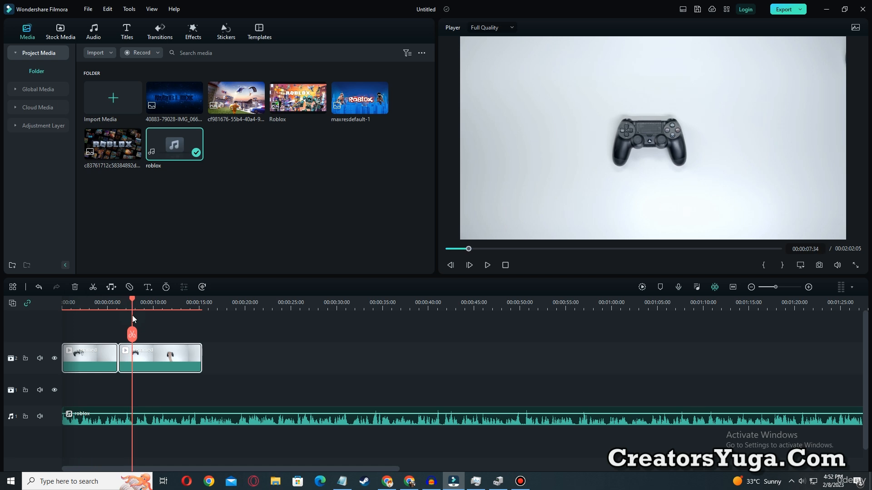
pyautogui.press('Home')
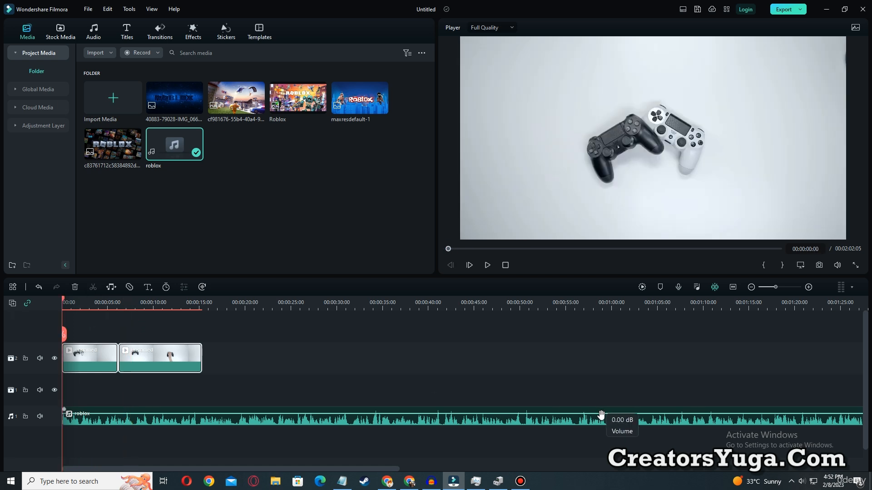
# - Add Big Titles Pack Title 08 on a track above the first clip, aligned to that clip's end, and play it back
pyautogui.click(128, 33)
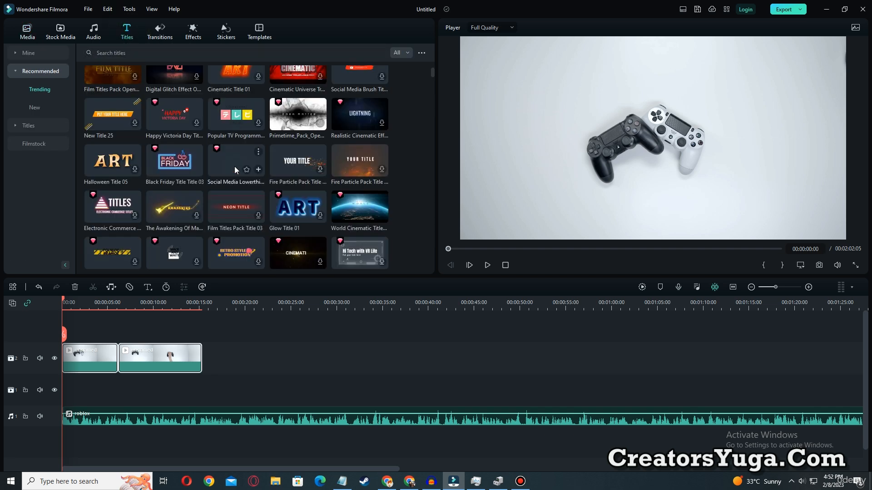
pyautogui.scroll(3, 236, 169)
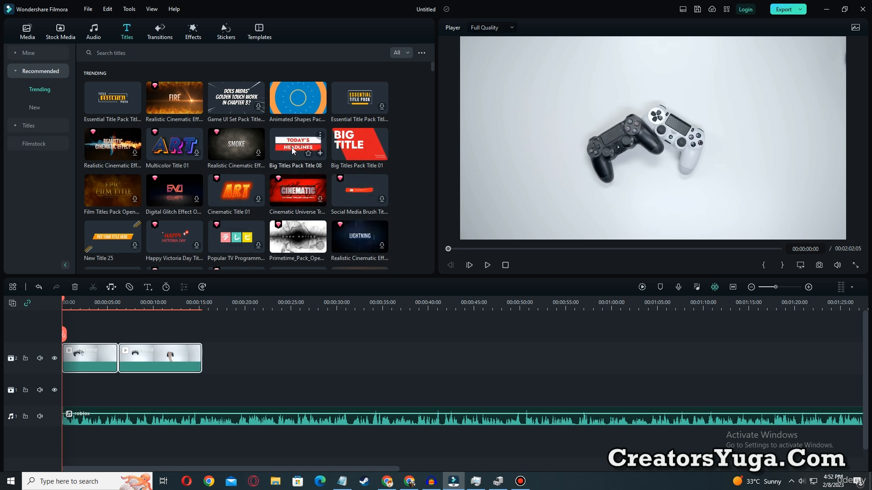
pyautogui.moveTo(291, 147); pyautogui.dragTo(84, 352)
pyautogui.click(487, 265)
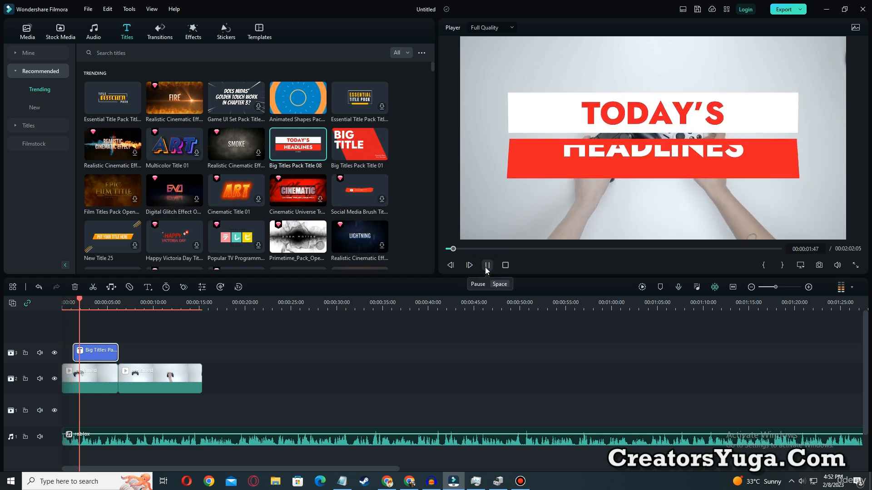
pyautogui.click(487, 267)
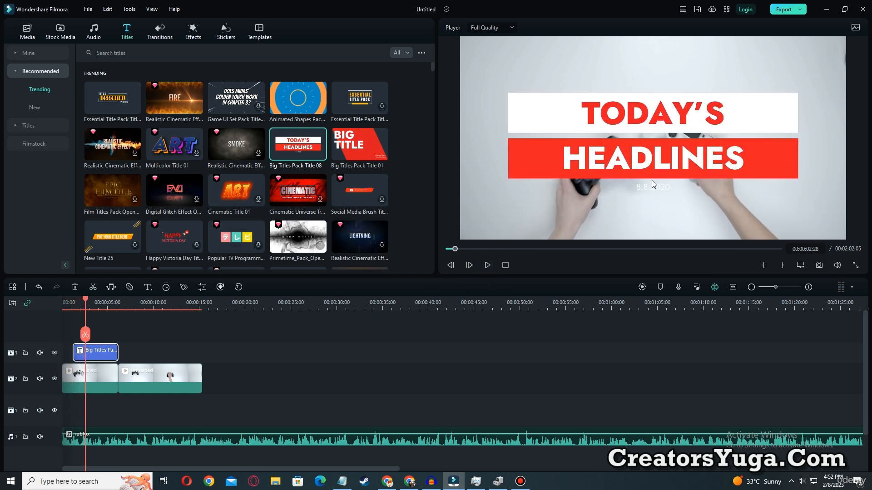
# - Replace the title's first line, TODAY'S, with BORN TO PLAY
pyautogui.click(647, 119)
pyautogui.doubleClick(644, 118)
pyautogui.click(646, 118)
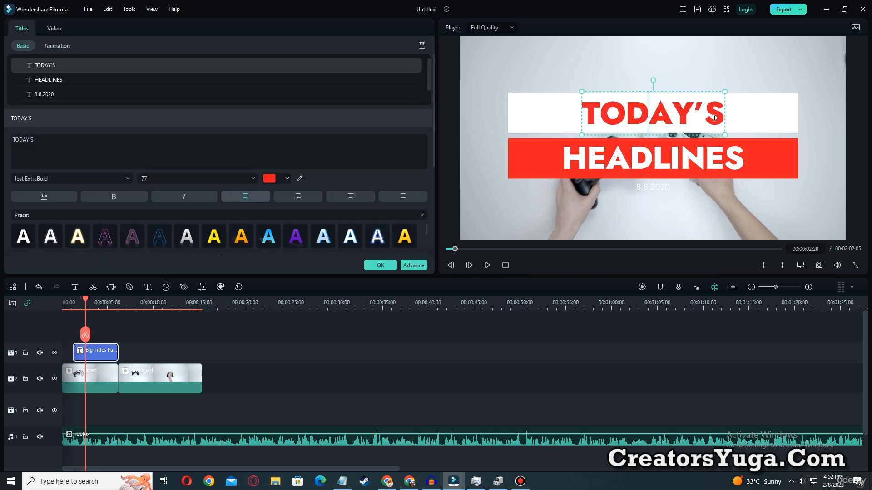
pyautogui.moveTo(719, 117); pyautogui.dragTo(580, 108)
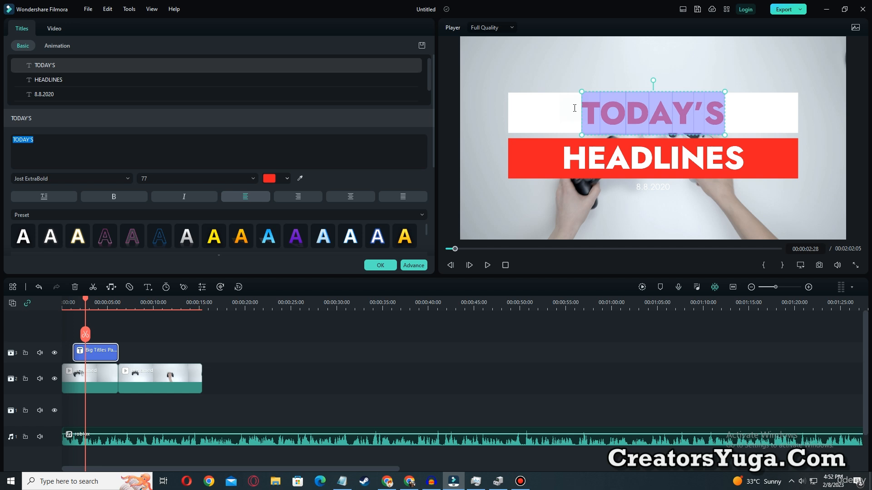
pyautogui.write('Bor')
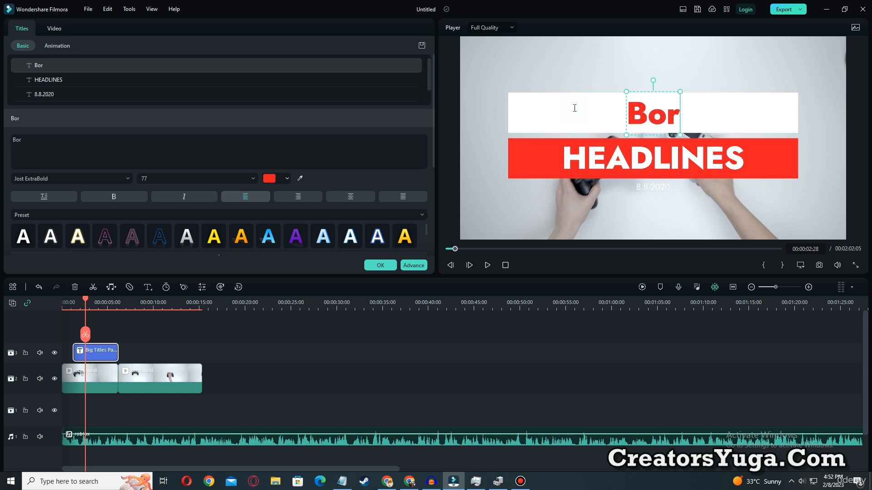
pyautogui.press('BackSpace')
pyautogui.press('BackSpace')
pyautogui.write('O')
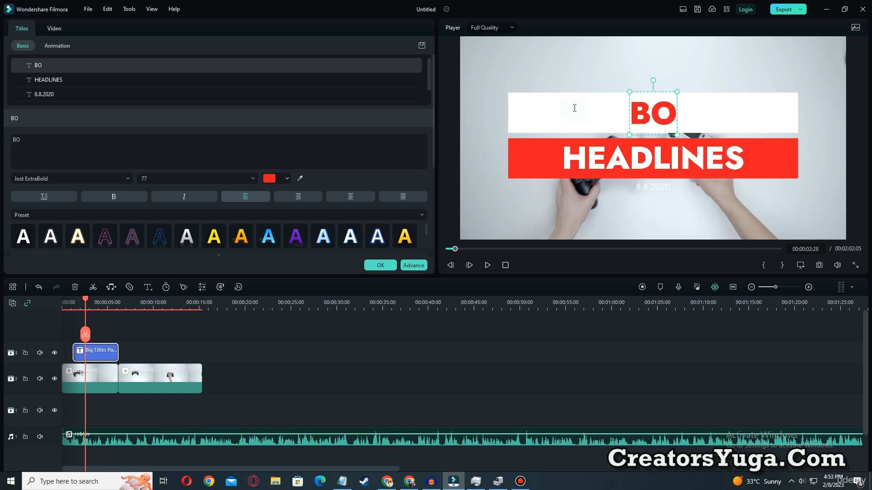
pyautogui.write('RN TO')
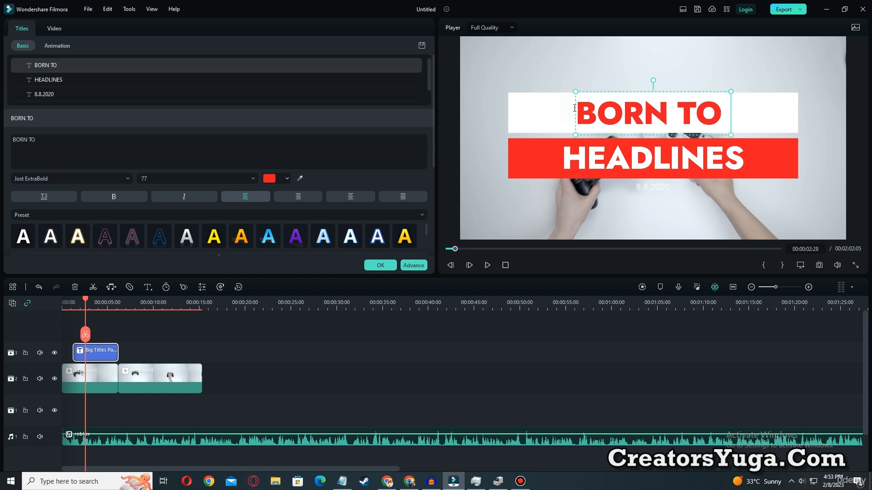
pyautogui.write(' PLAY')
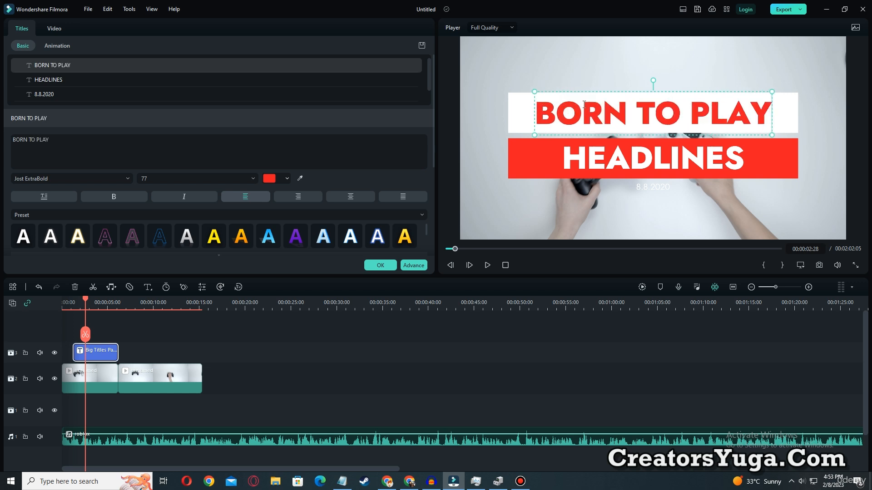
# - Replace the title's second line, HEADLINES, with GAMES
pyautogui.doubleClick(623, 168)
pyautogui.write('GA')
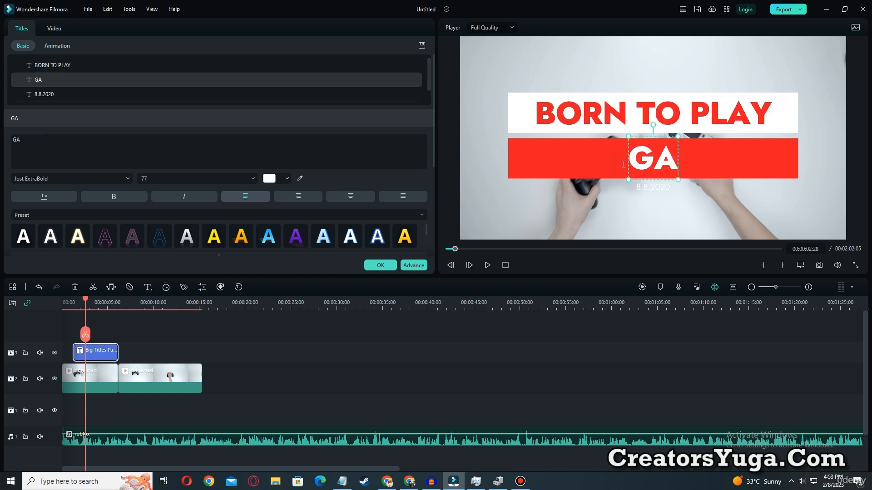
pyautogui.write('MES')
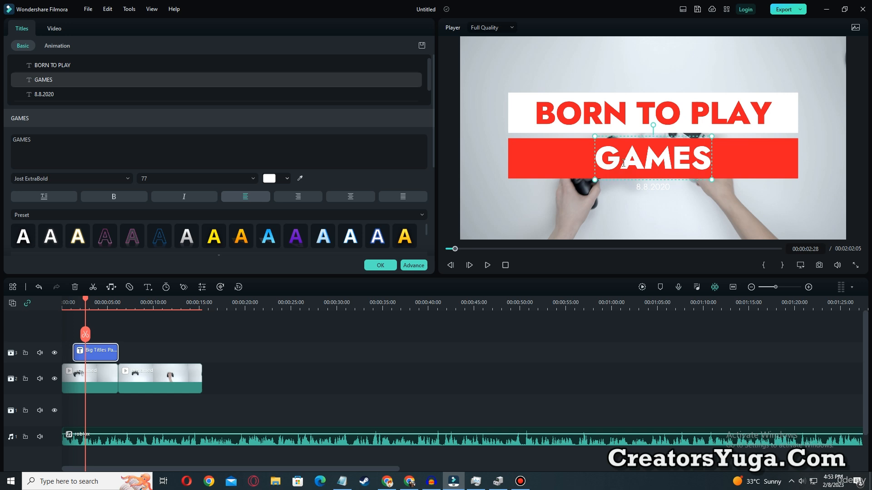
# - Play the edited BORN TO PLAY GAMES title from the start of the timeline, and close the title editor
pyautogui.moveTo(452, 249); pyautogui.dragTo(445, 250)
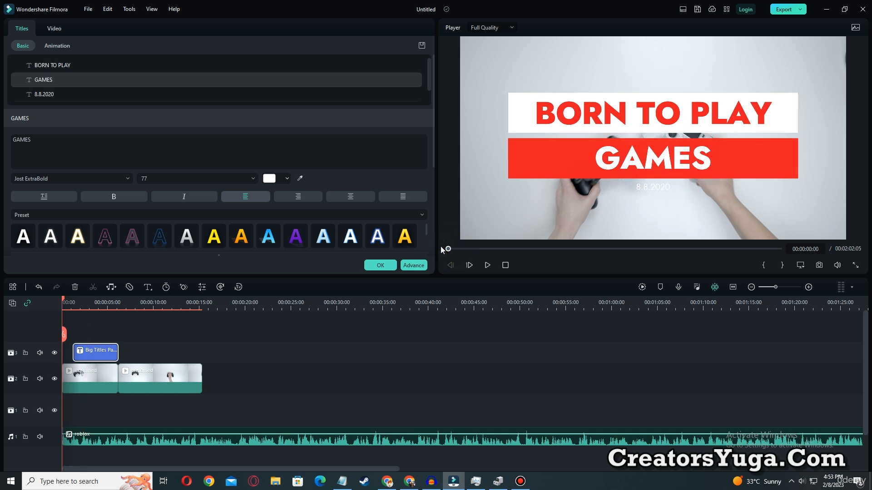
pyautogui.click(488, 266)
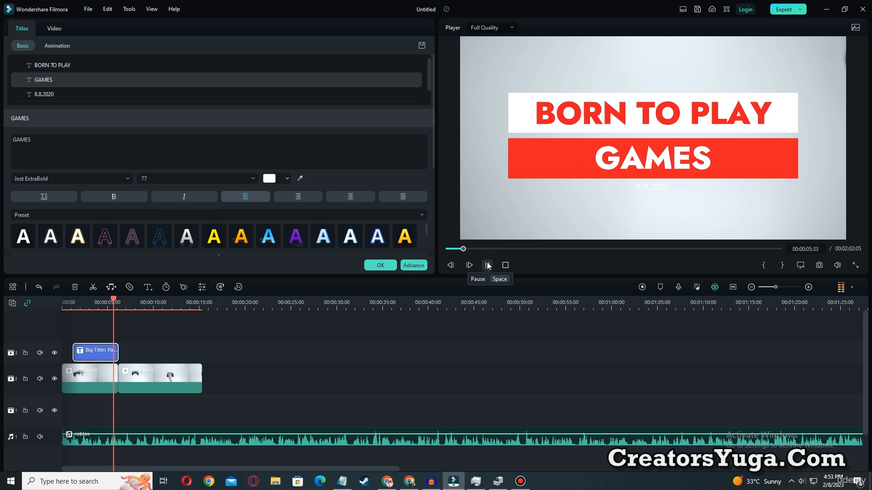
pyautogui.press('space')
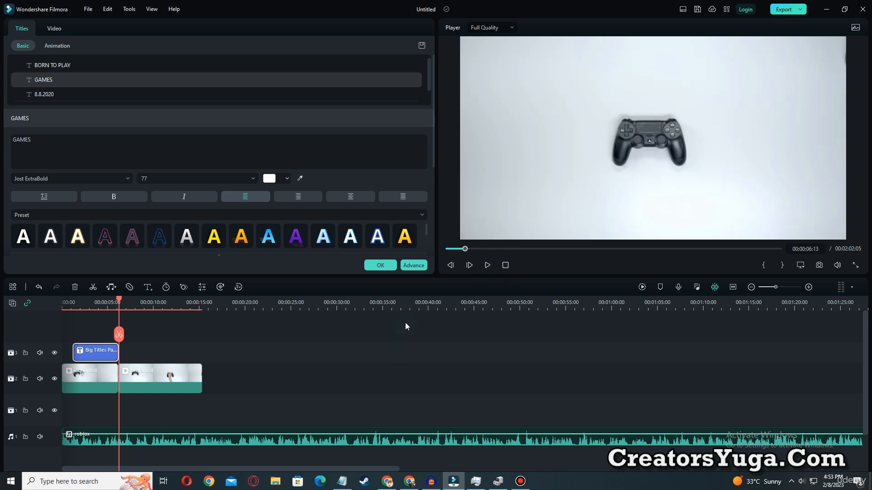
pyautogui.click(383, 265)
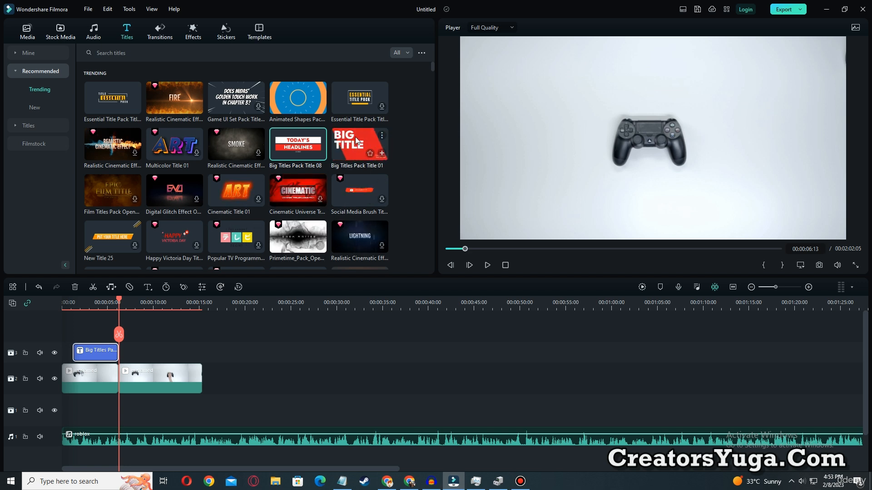
# - Add Big Titles Pack Title 01 directly after the first title on the same track, and preview its animation
pyautogui.moveTo(357, 144); pyautogui.dragTo(127, 360)
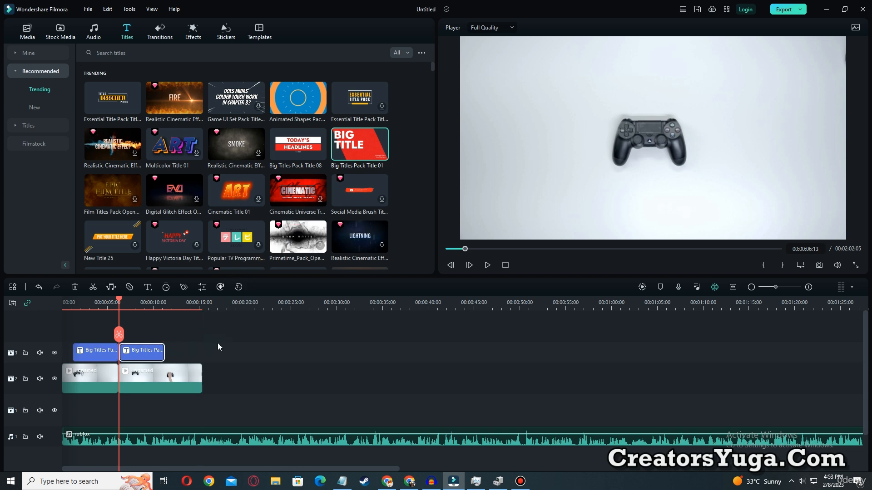
pyautogui.click(487, 267)
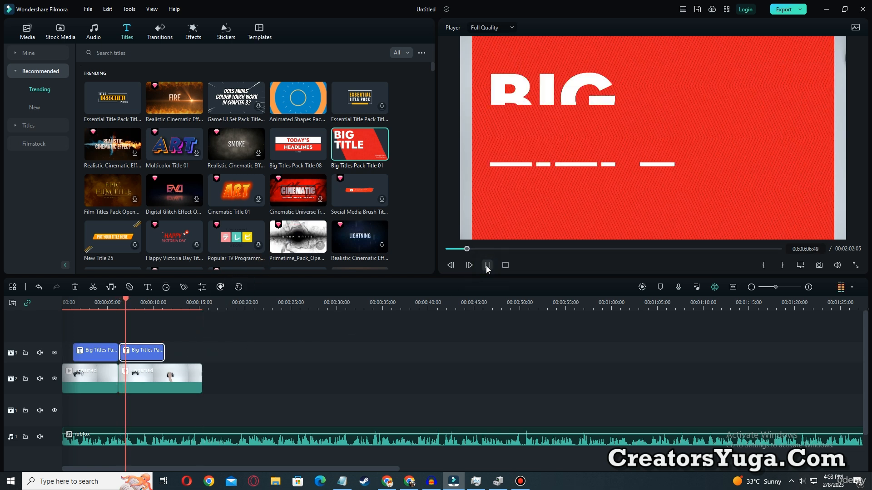
pyautogui.click(488, 266)
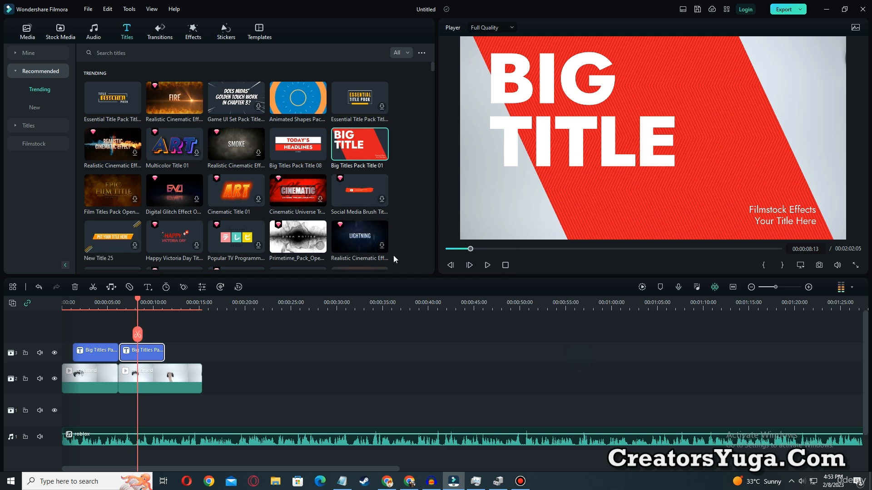
# - Clear the Your Title Here line of the second title and replace Filmstock Effects with 22
pyautogui.doubleClick(786, 222)
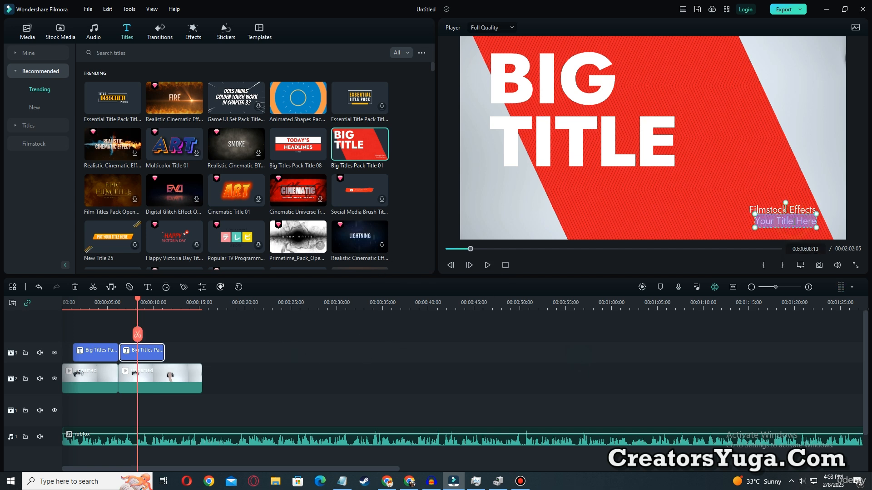
pyautogui.press('BackSpace')
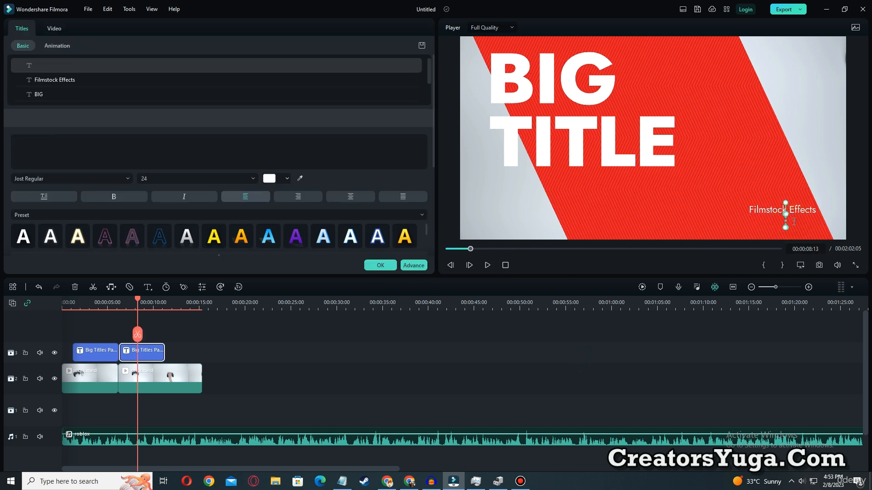
pyautogui.doubleClick(797, 210)
pyautogui.press('BackSpace')
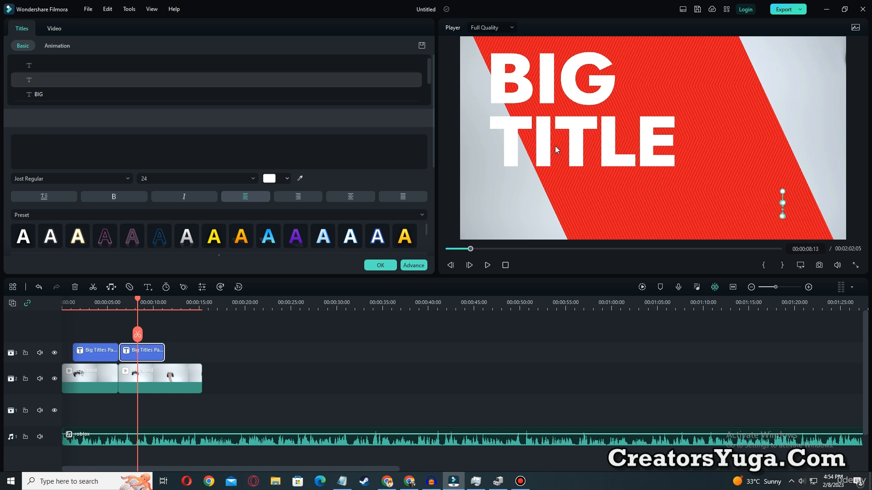
pyautogui.write('22')
# - Replace the word BIG with "roblox error code 403" and clear the word TITLE
pyautogui.doubleClick(534, 86)
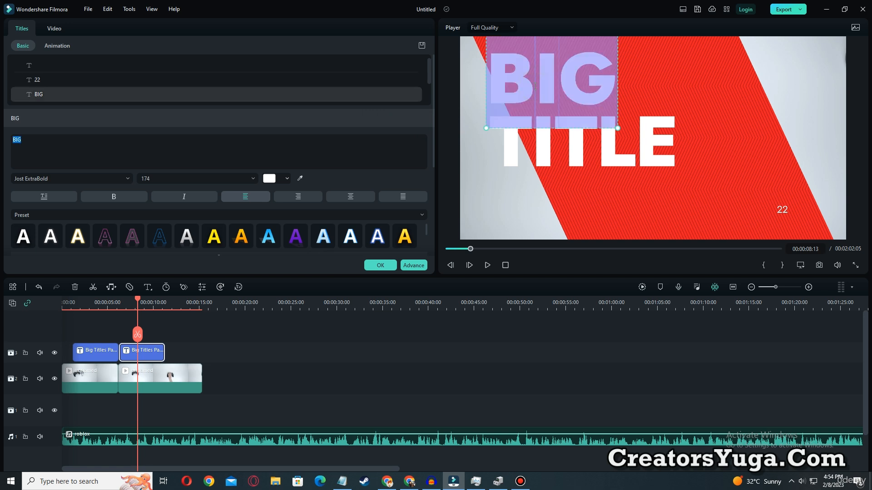
pyautogui.write('roblox error code 403')
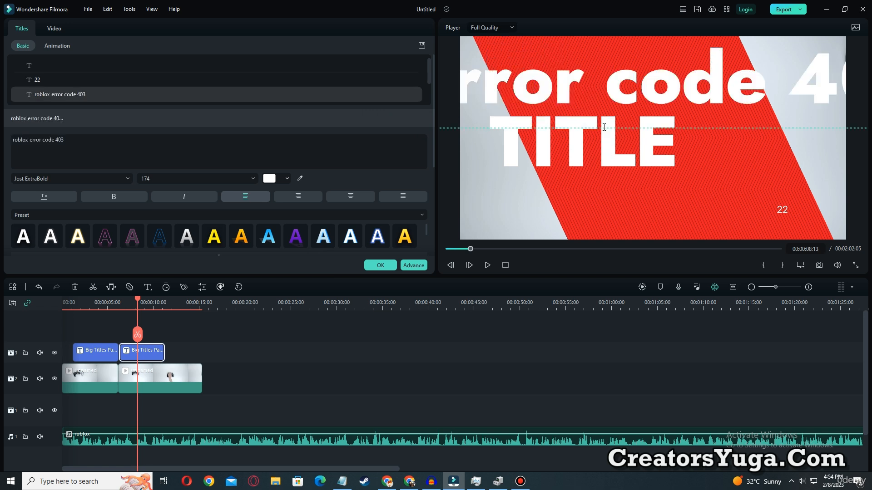
pyautogui.doubleClick(620, 142)
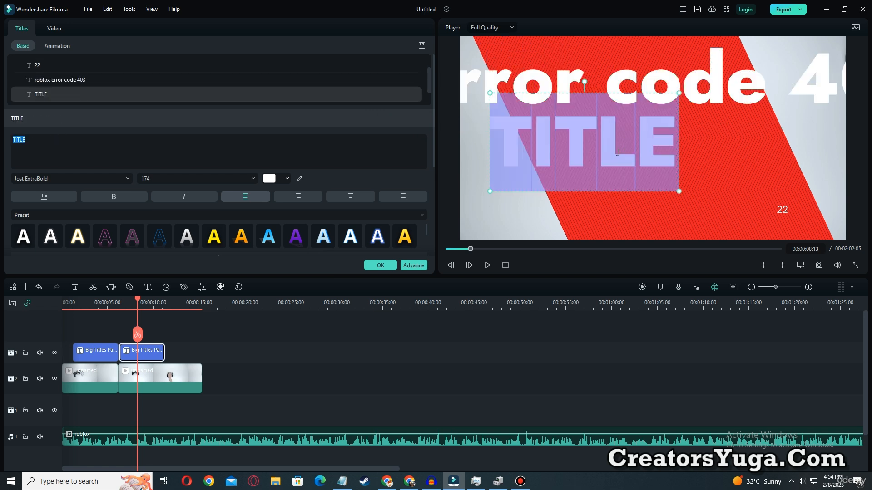
pyautogui.press('BackSpace')
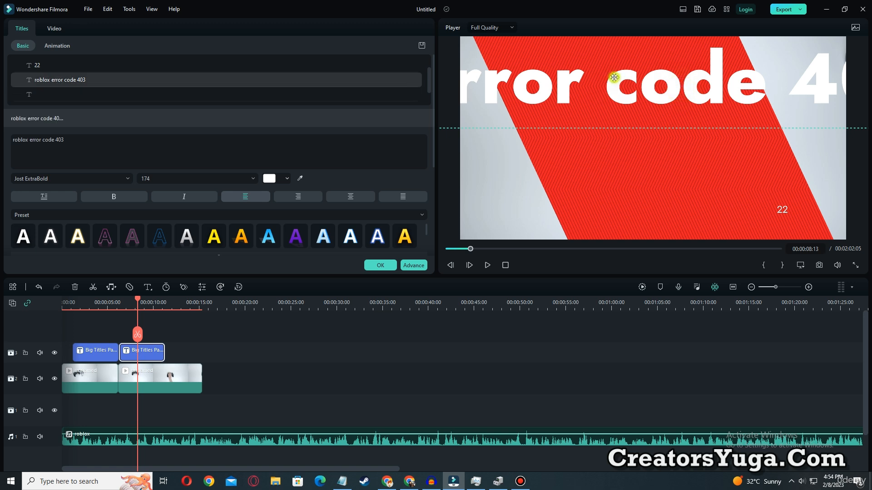
# - Scale the roblox error code 403 text down to size 66 and move it to about the middle of the frame
pyautogui.moveTo(613, 78); pyautogui.dragTo(720, 146)
pyautogui.moveTo(529, 140); pyautogui.dragTo(694, 151)
pyautogui.moveTo(548, 203); pyautogui.dragTo(563, 130)
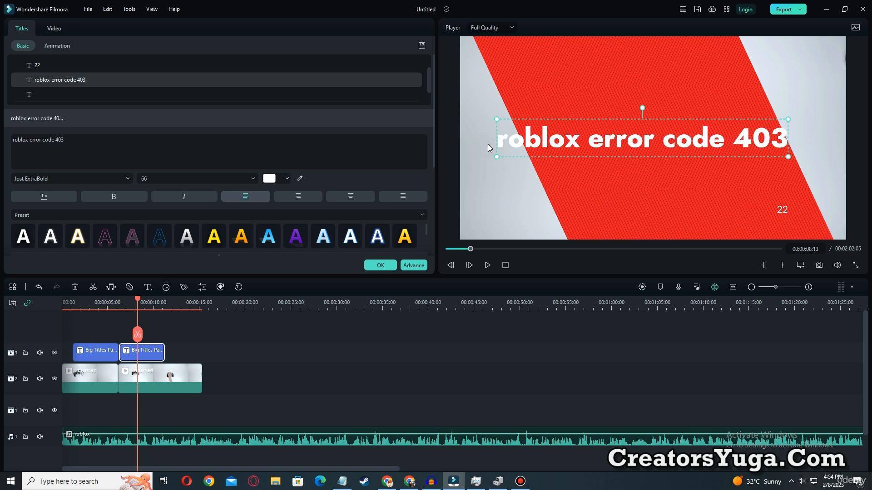
# - Capitalize the first letter so the text reads "Roblox error code 403"
pyautogui.click(504, 142)
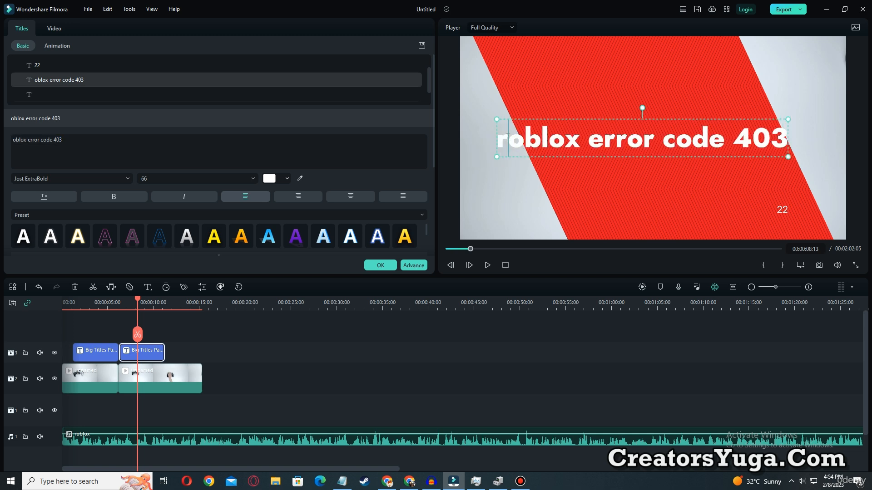
pyautogui.press('BackSpace')
pyautogui.write('R')
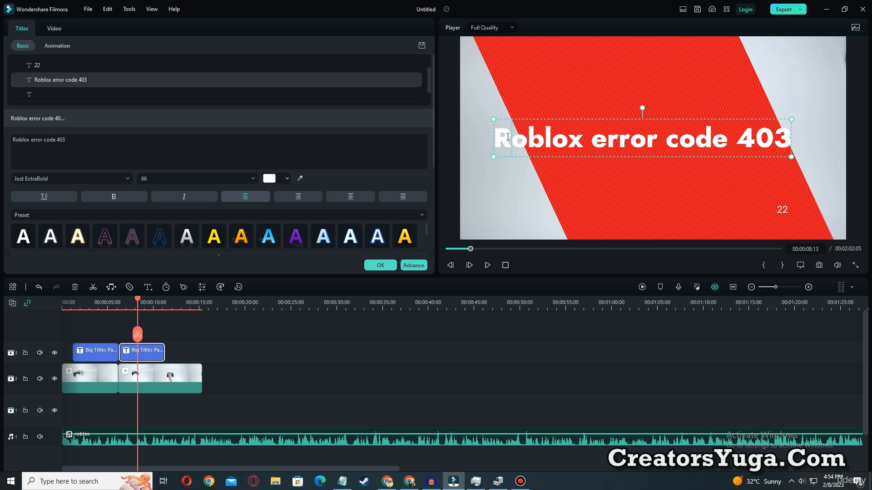
pyautogui.click(654, 238)
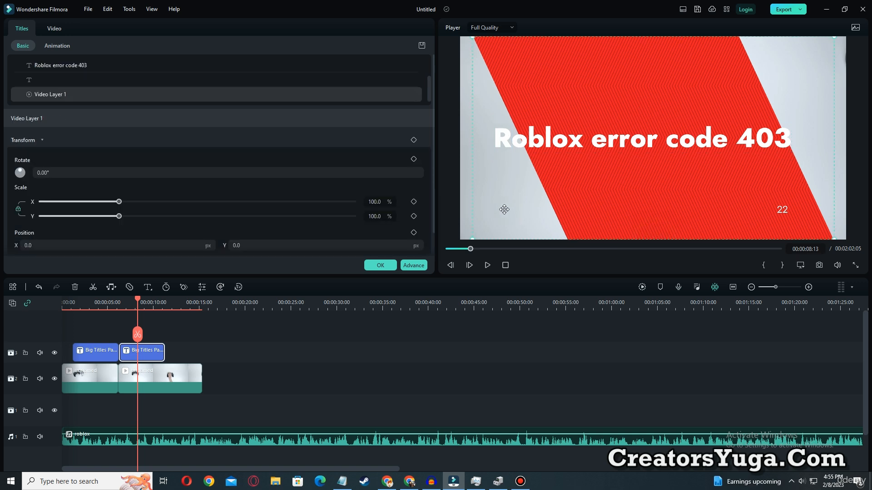
# - Change the font of the Roblox error code 403 text to Lucida Sans halvfed
pyautogui.click(566, 142)
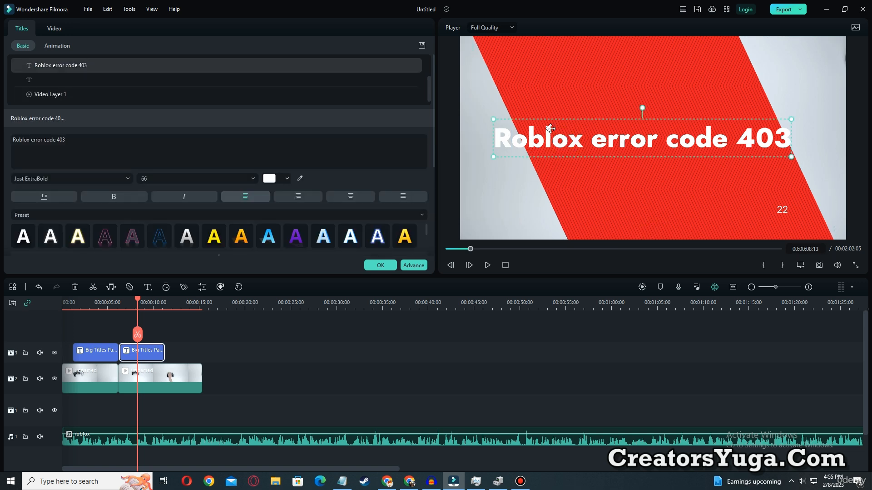
pyautogui.doubleClick(579, 135)
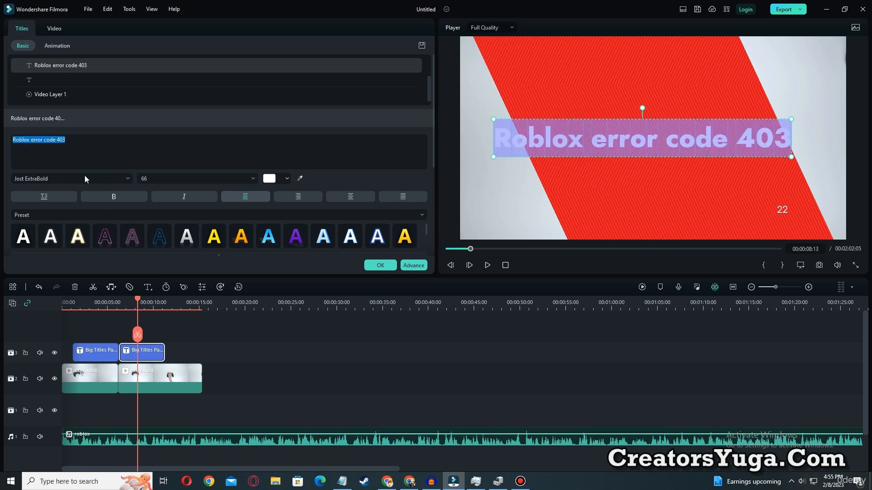
pyautogui.click(97, 178)
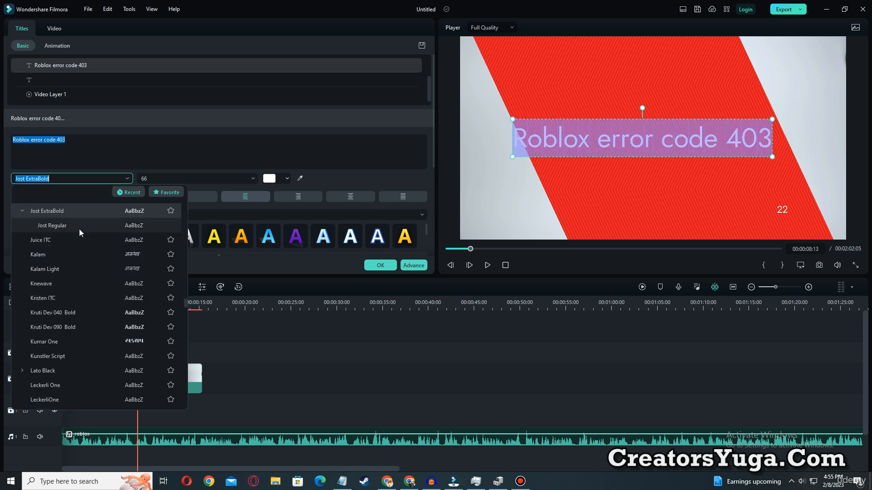
pyautogui.scroll(-3, 61, 270)
pyautogui.scroll(-4, 54, 281)
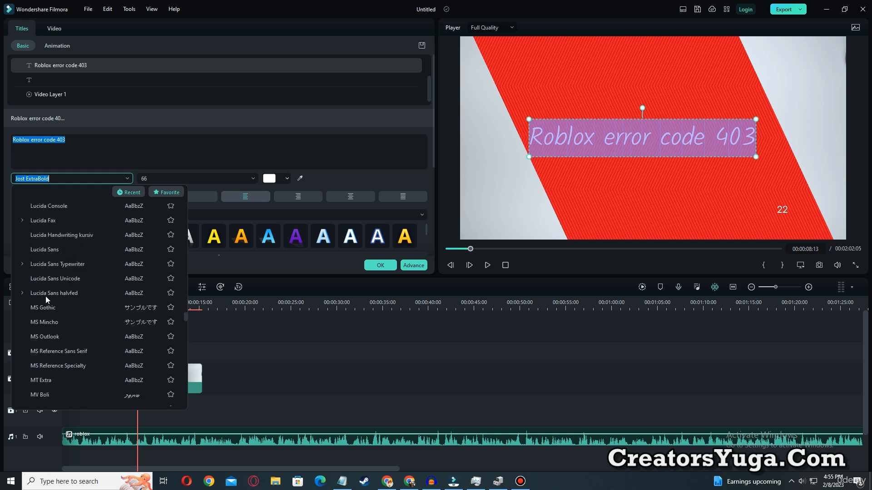
pyautogui.click(90, 298)
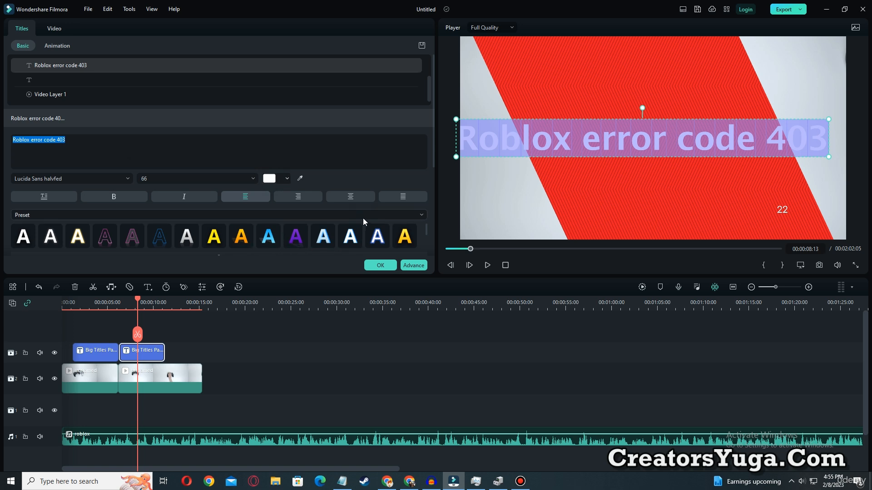
# - Apply the yellow-orange gradient preset to the Roblox error code 403 text, and scale it to size 51, centred in the frame
pyautogui.click(404, 236)
pyautogui.click(663, 194)
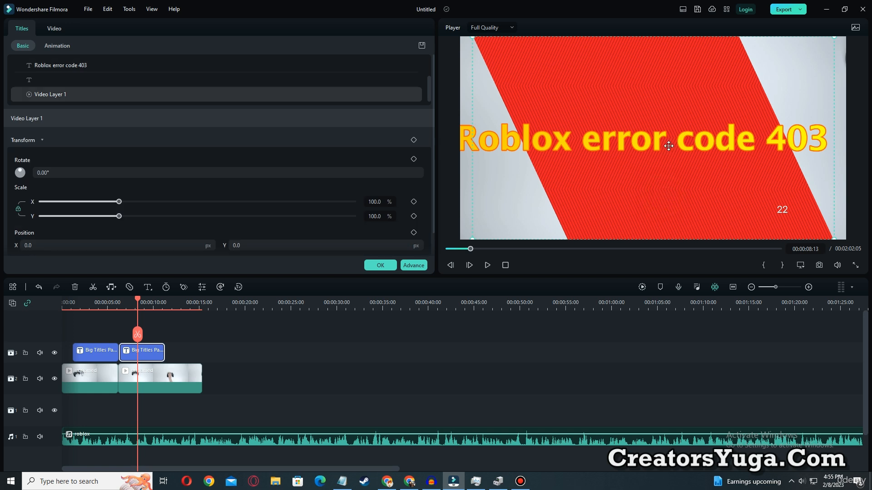
pyautogui.click(668, 146)
pyautogui.moveTo(786, 158); pyautogui.dragTo(756, 154)
pyautogui.moveTo(694, 143); pyautogui.dragTo(744, 141)
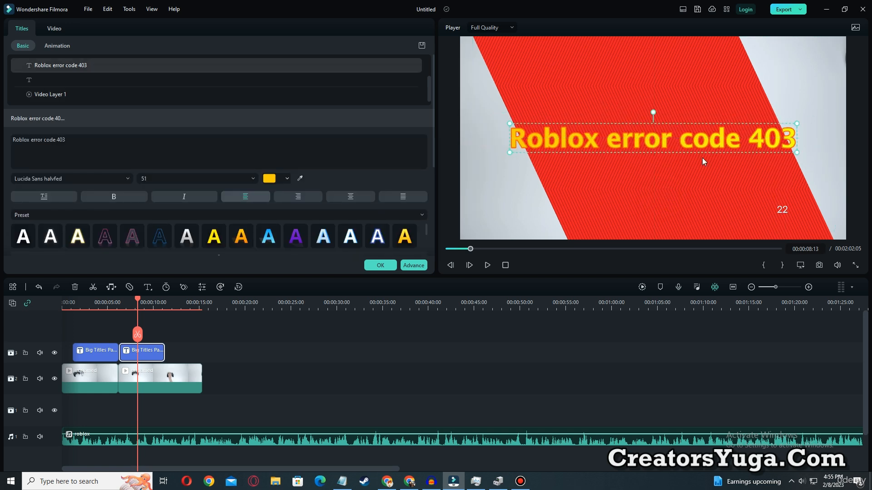
# - Try the silver reflection preset on the Roblox error code 403 text, and apply the white preset with a dark outline instead
pyautogui.click(194, 241)
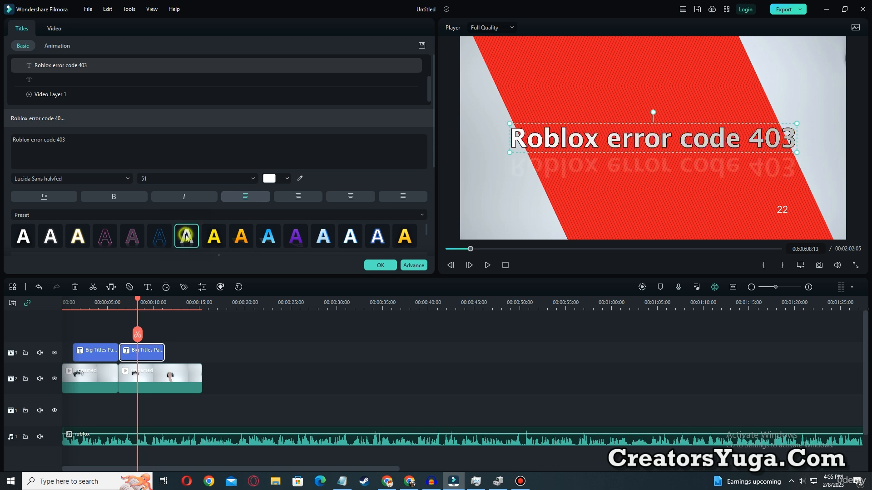
pyautogui.click(50, 244)
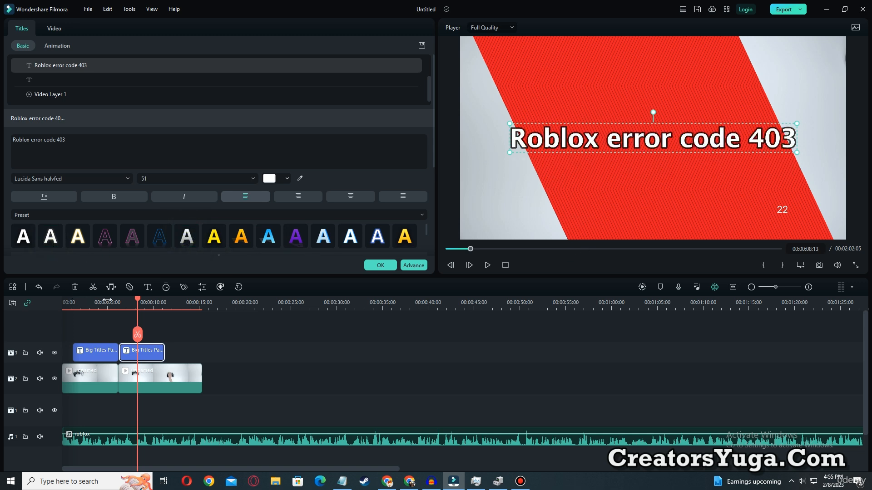
# - Play the video from the start through both titles, stopping just after the second title ends
pyautogui.moveTo(137, 303); pyautogui.dragTo(50, 300)
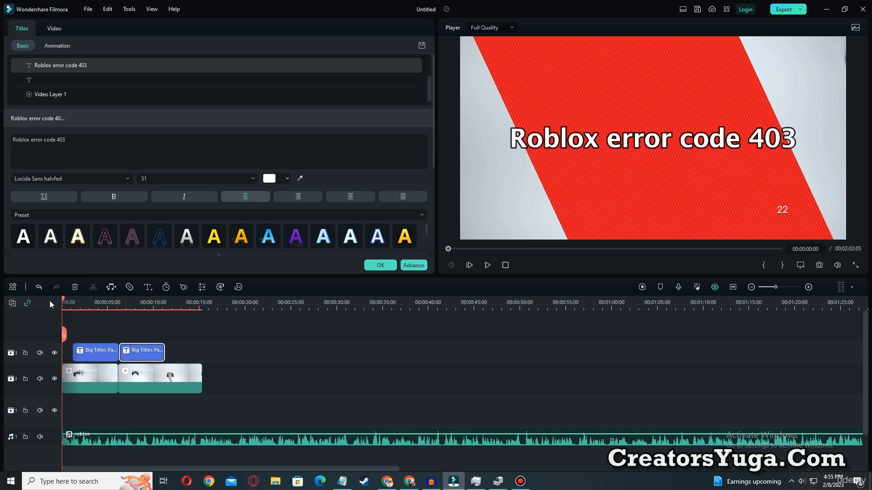
pyautogui.click(487, 265)
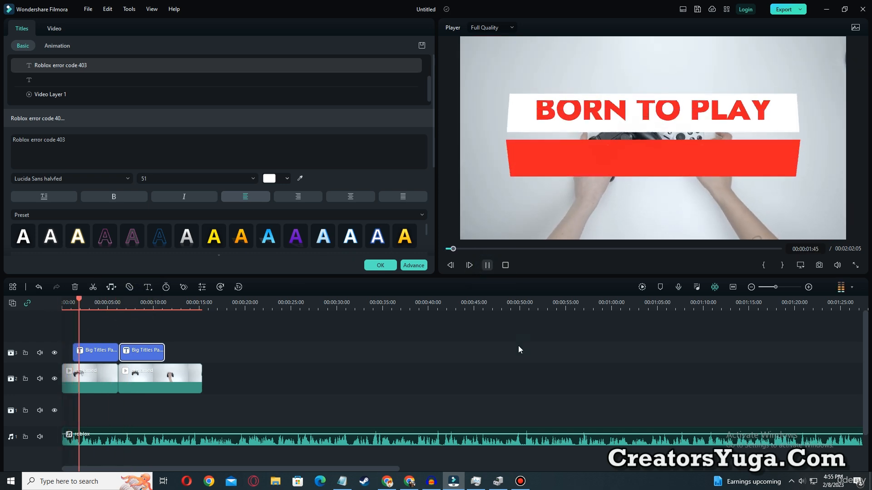
pyautogui.click(520, 481)
pyautogui.click(520, 481)
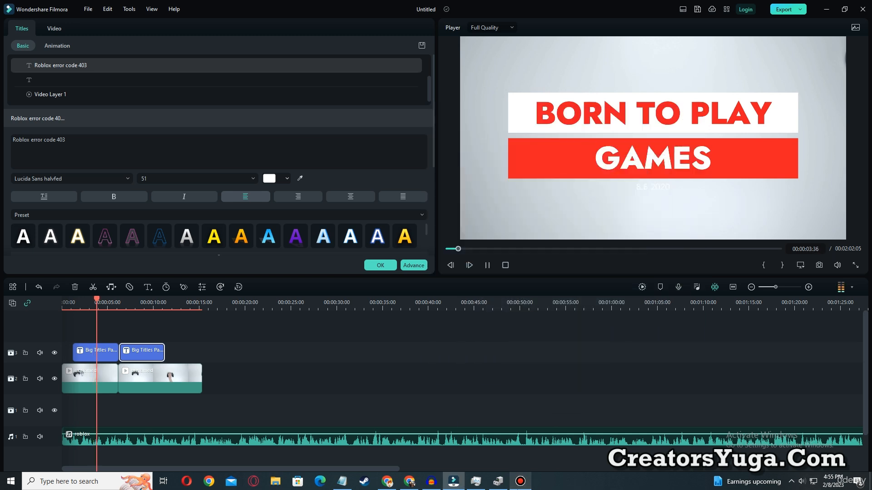
pyautogui.click(520, 481)
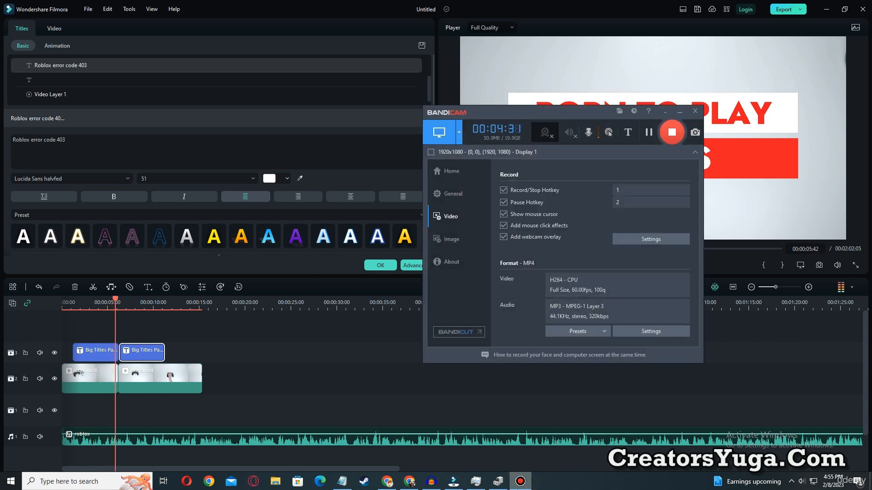
pyautogui.click(520, 481)
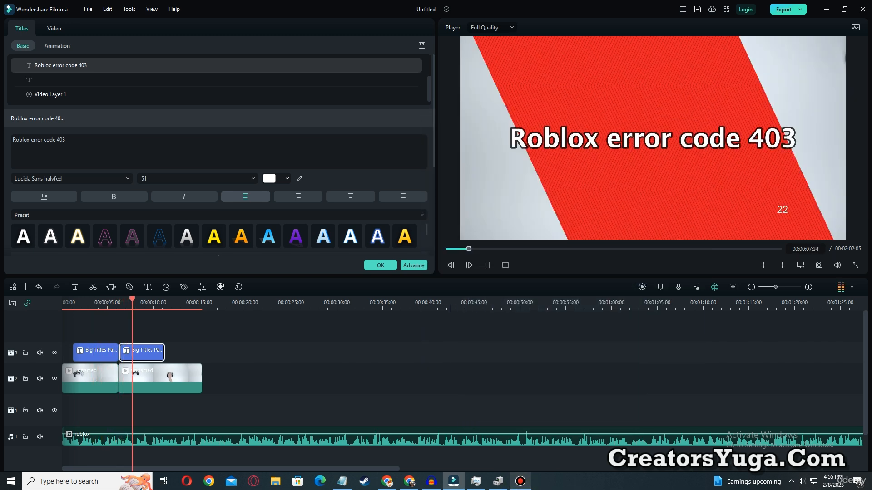
pyautogui.click(488, 265)
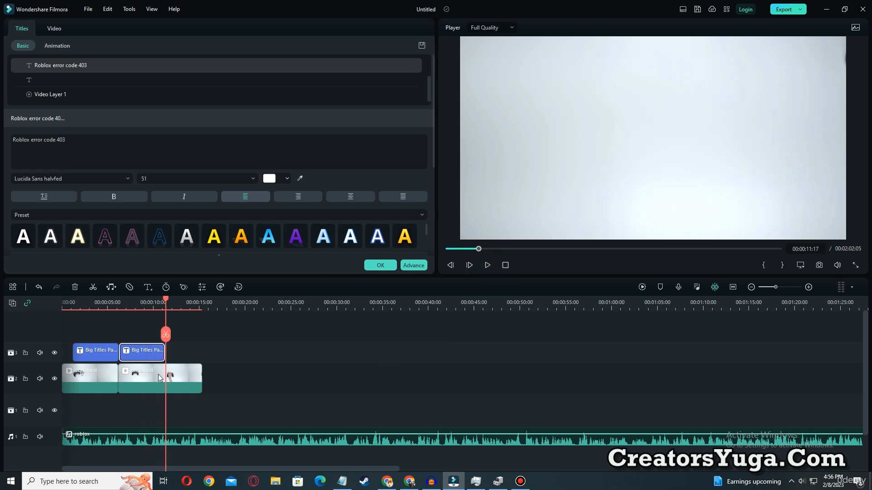
# - Split the second controller clip where the second title ends and delete the leftover part
pyautogui.click(186, 377)
pyautogui.click(166, 335)
pyautogui.click(177, 379)
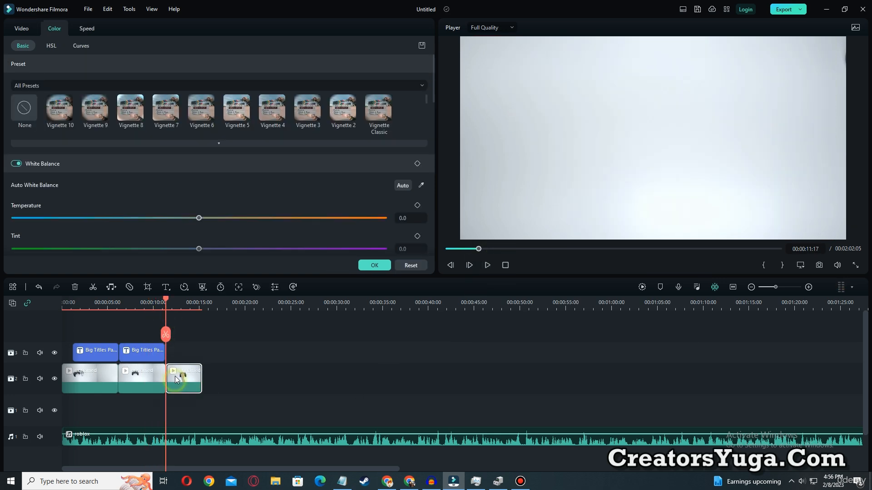
pyautogui.press('Delete')
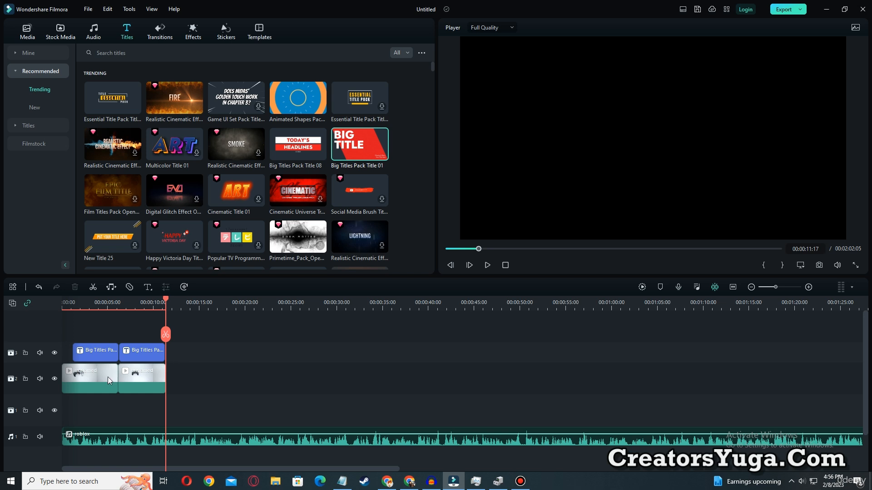
# - Add the imported Roblox prison-escape image to the video track directly after the second controller clip
pyautogui.click(22, 37)
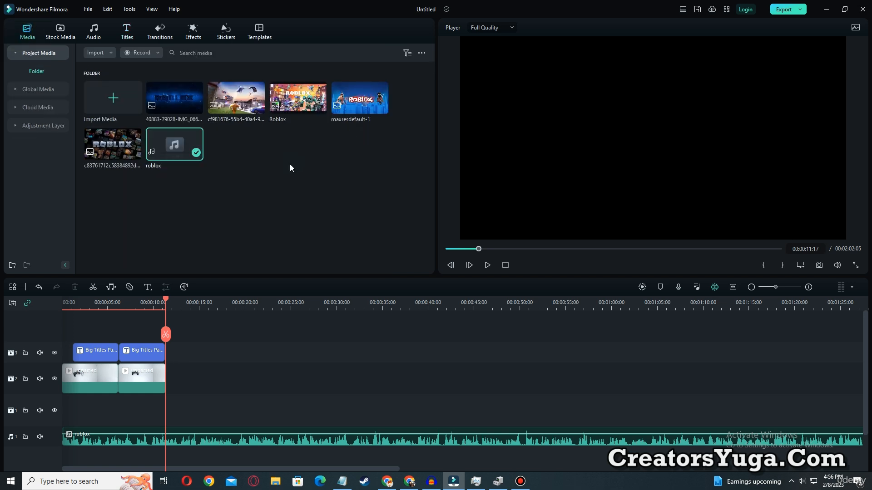
pyautogui.click(228, 111)
pyautogui.moveTo(229, 112); pyautogui.dragTo(176, 384)
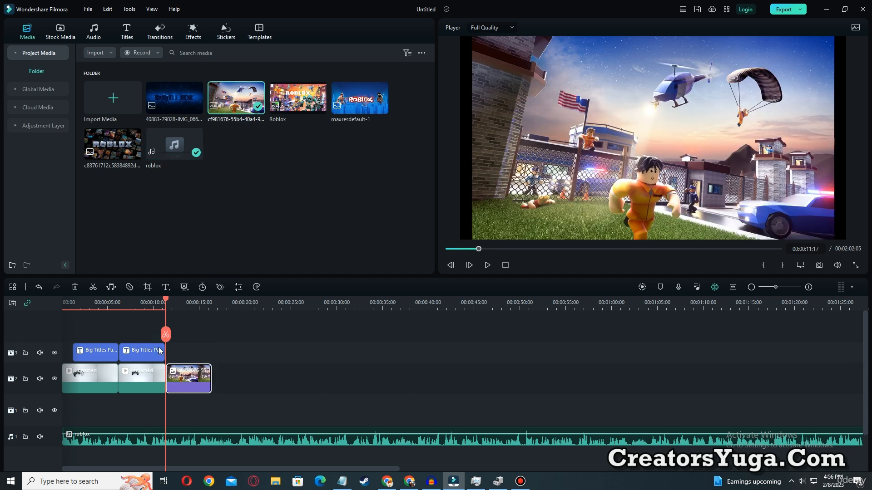
# - Play the video from about 10 seconds, across the cut from the controller clip to the prison-escape image
pyautogui.moveTo(164, 303); pyautogui.dragTo(157, 302)
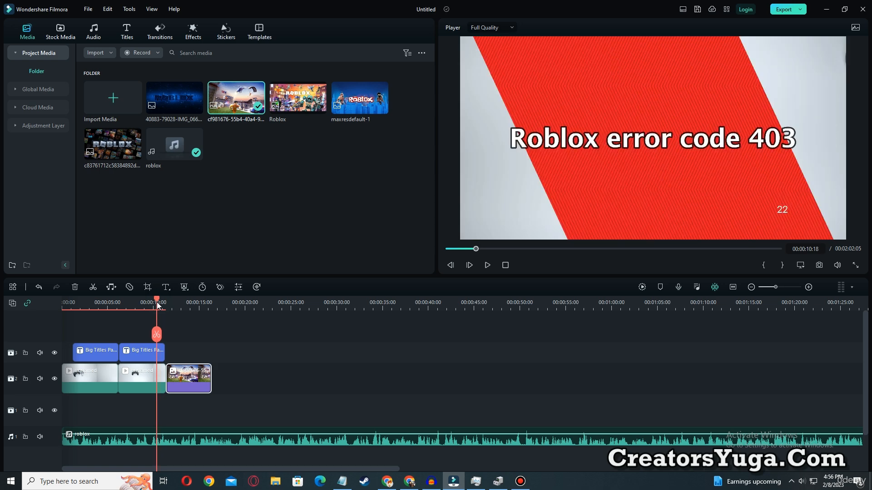
pyautogui.click(153, 379)
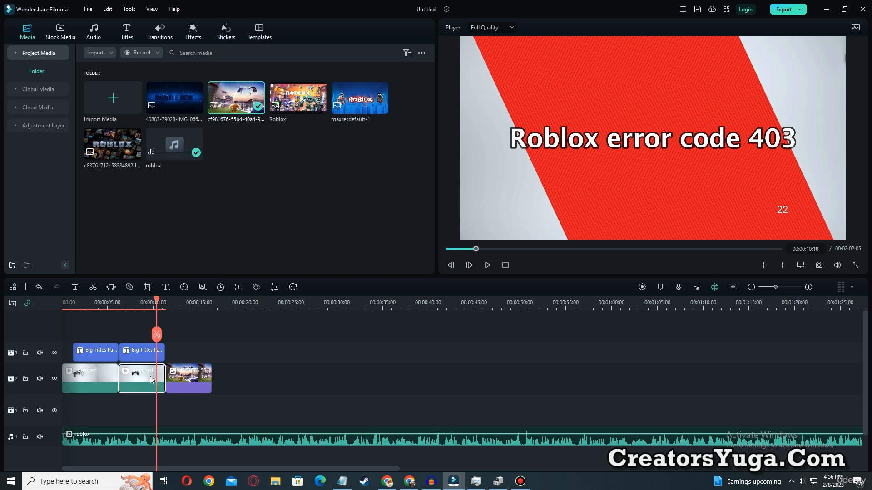
pyautogui.click(183, 380)
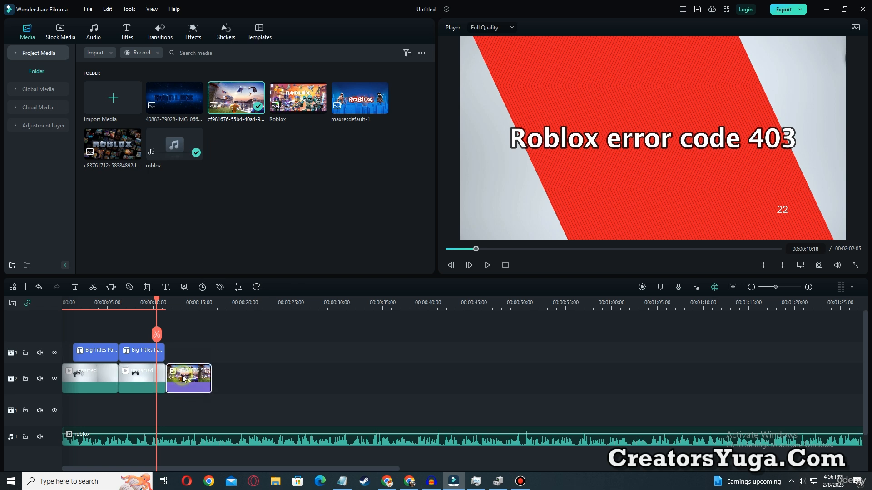
pyautogui.click(155, 302)
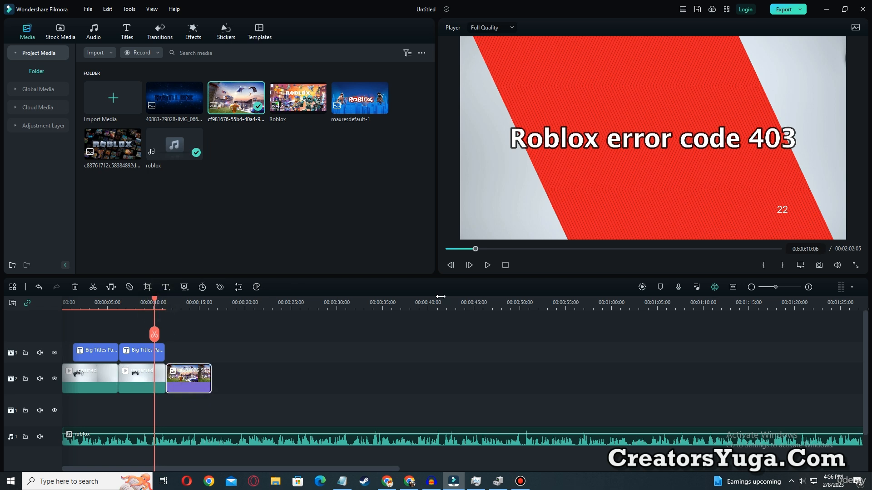
pyautogui.click(488, 265)
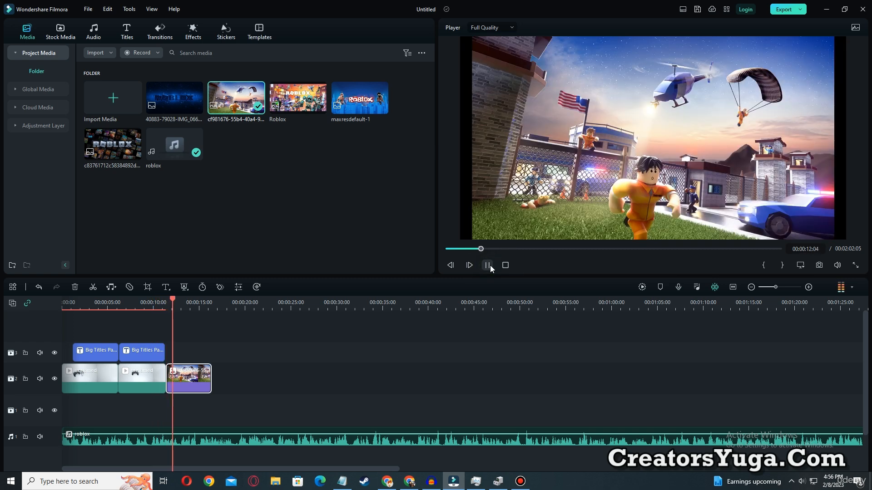
pyautogui.click(488, 265)
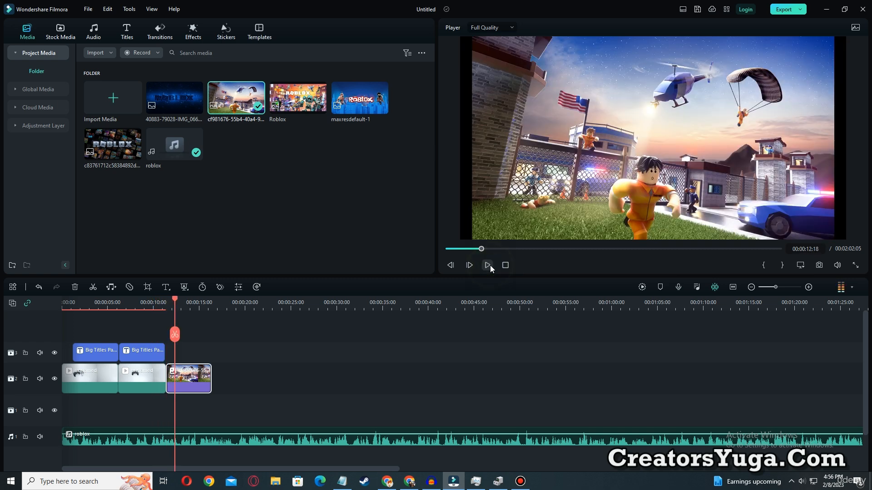
# - Apply the Linear 10 transition between the second controller clip and the prison-escape image
pyautogui.click(162, 31)
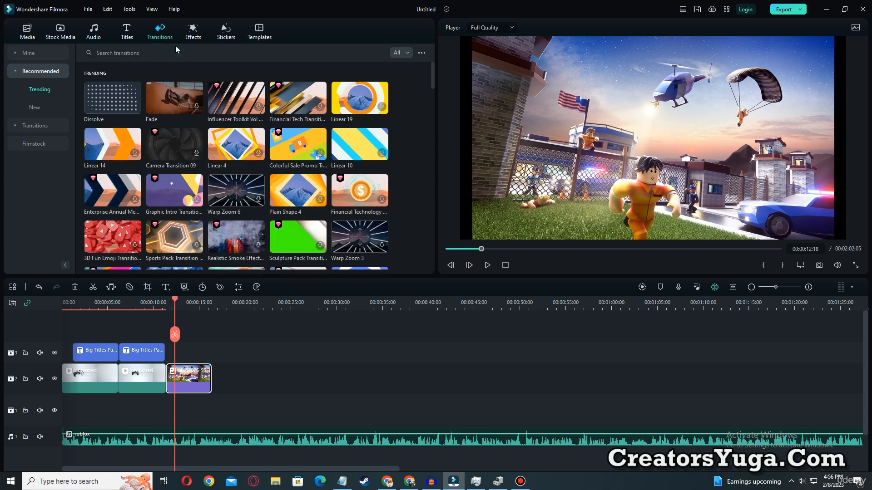
pyautogui.click(358, 156)
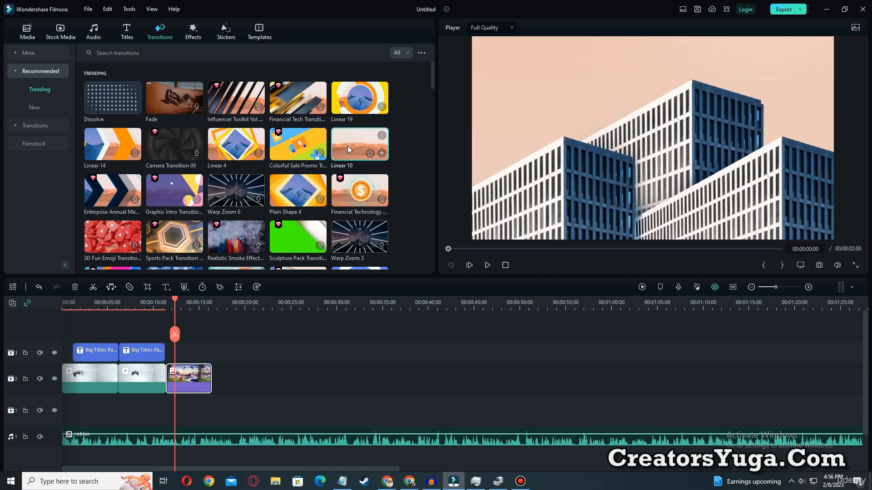
pyautogui.moveTo(350, 150); pyautogui.dragTo(166, 372)
# - Play the section around the Linear 10 transition twice to check how it looks
pyautogui.moveTo(176, 301); pyautogui.dragTo(148, 301)
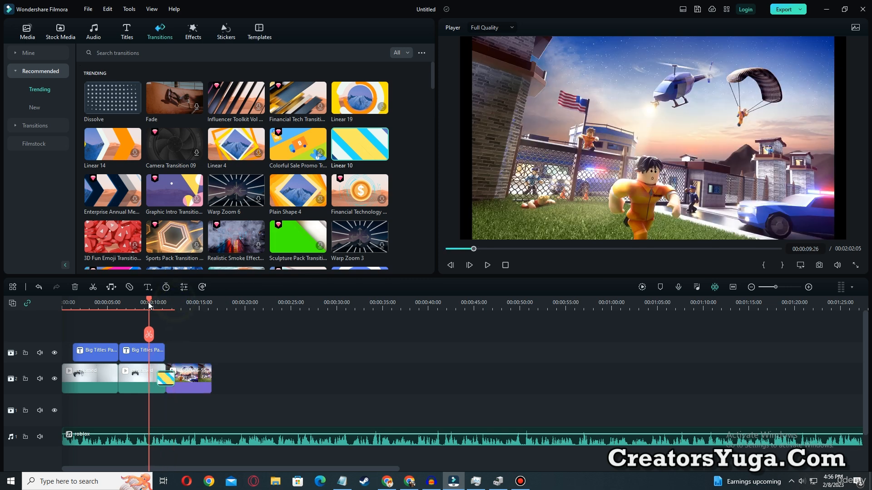
pyautogui.click(488, 266)
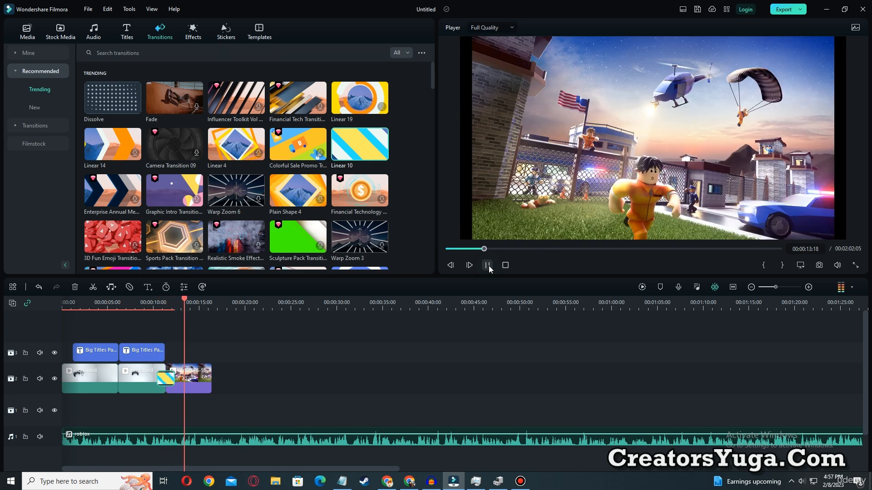
pyautogui.click(487, 265)
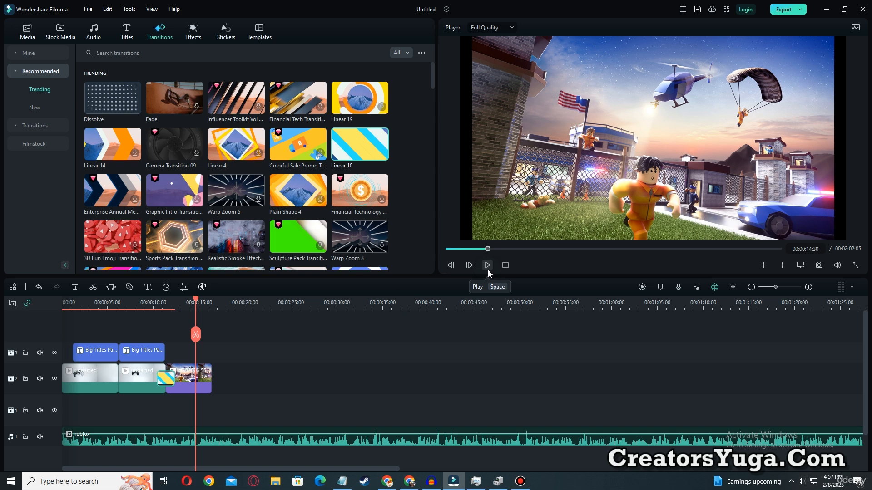
pyautogui.moveTo(196, 301); pyautogui.dragTo(160, 303)
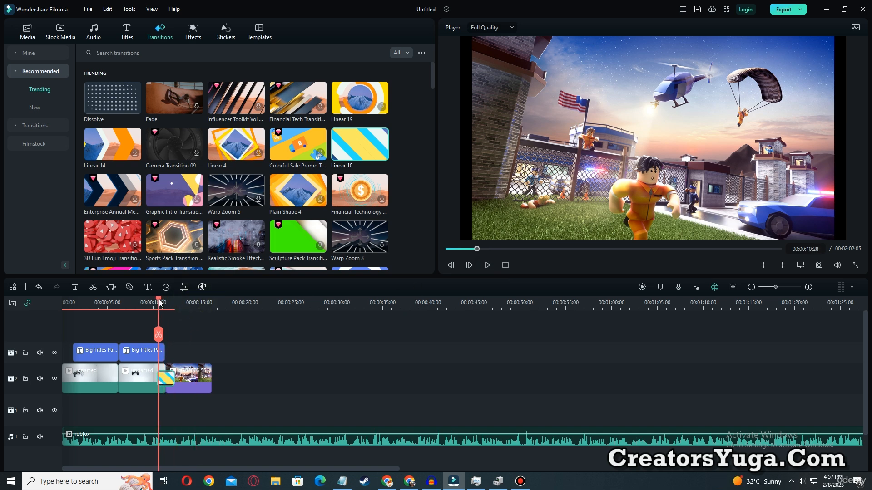
pyautogui.click(488, 265)
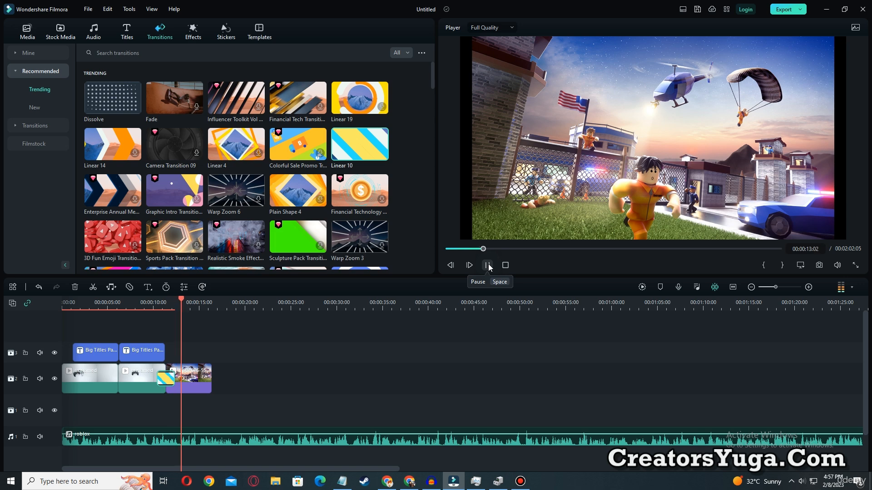
pyautogui.click(488, 265)
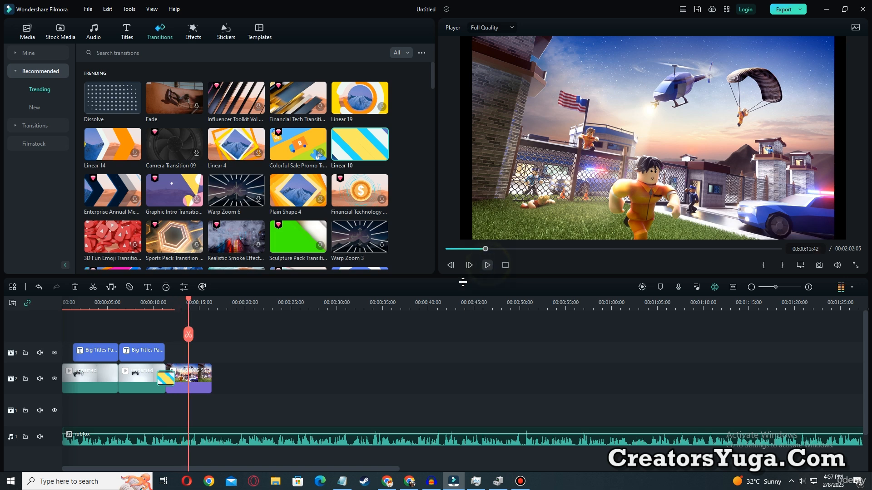
# - Extend the prison-escape image clip to about 10 seconds, and choose a 16:9 ratio for it in Crop and Zoom
pyautogui.moveTo(210, 379); pyautogui.dragTo(258, 380)
pyautogui.rightClick(207, 381)
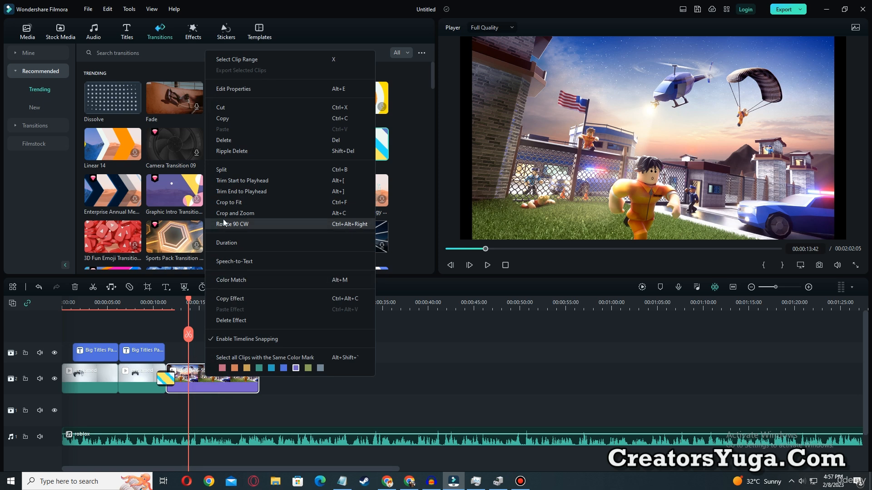
pyautogui.click(240, 215)
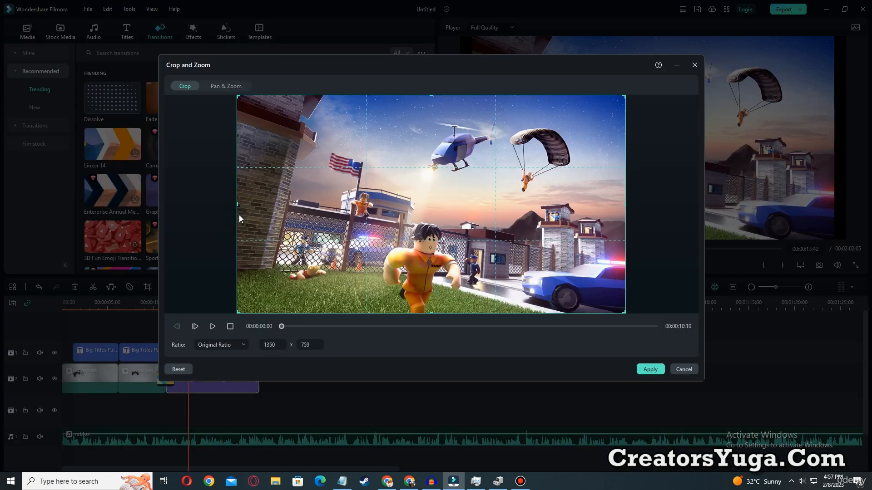
pyautogui.click(233, 344)
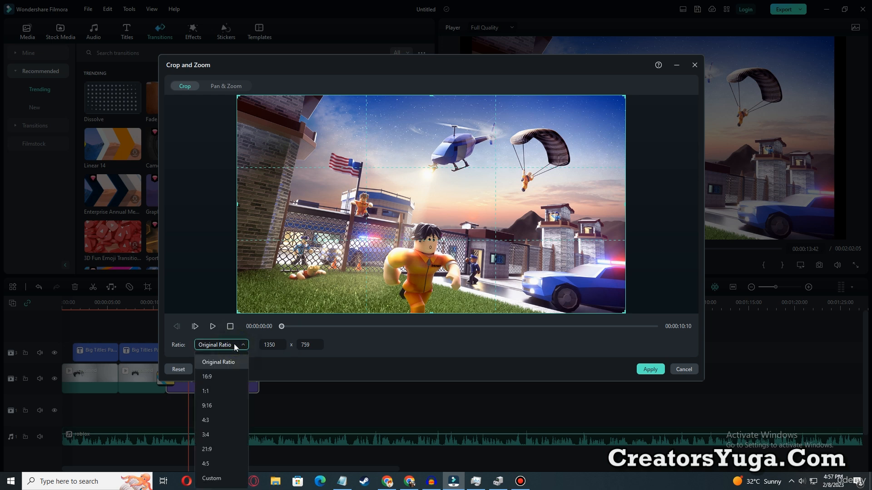
pyautogui.click(216, 376)
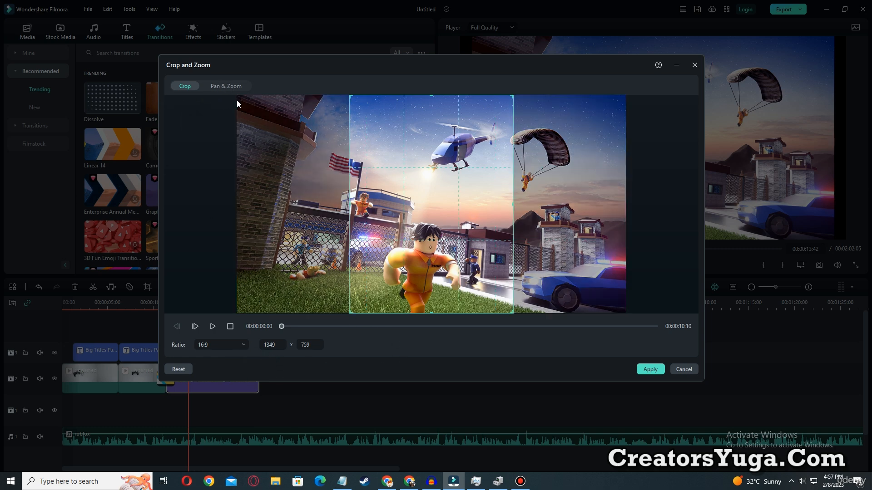
pyautogui.hotkey('ctrl', 'alt', 'd')
pyautogui.moveTo(206, 70)
pyautogui.mouseDown()
pyautogui.moveTo(215, 88)
pyautogui.moveTo(252, 93)
pyautogui.mouseUp()
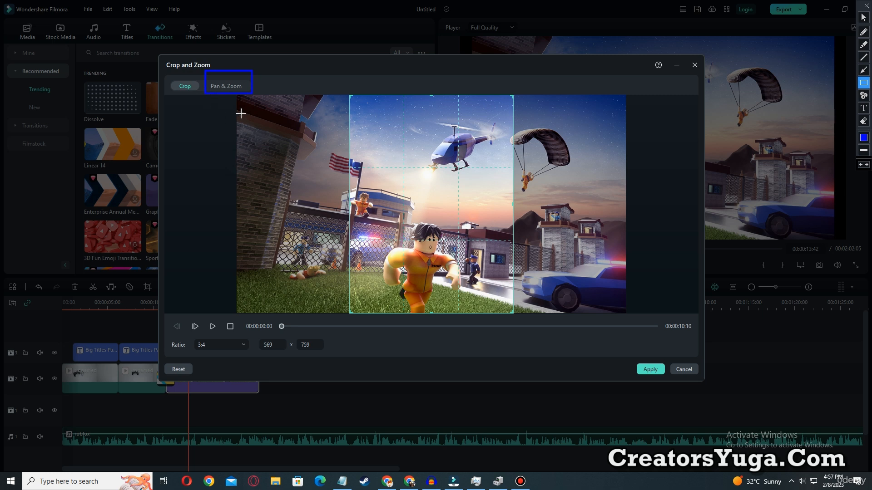
pyautogui.hotkey('ctrl', 'alt', 'd')
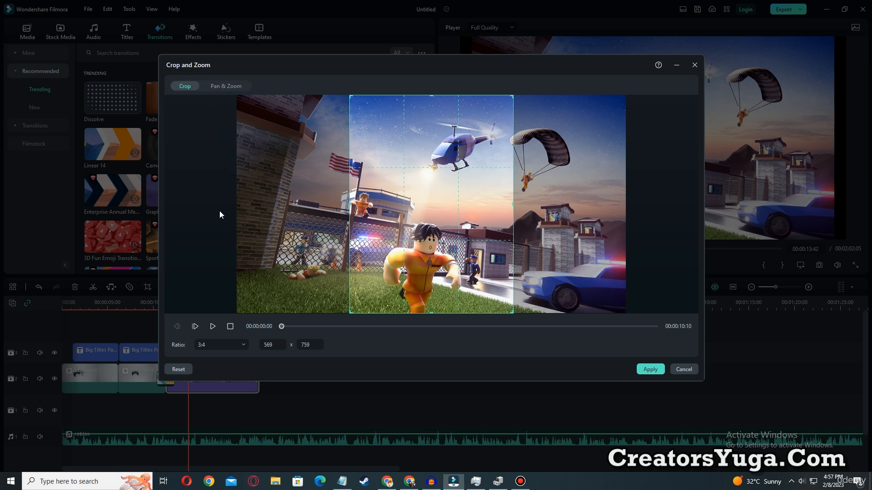
# - Switch the image's crop to Original Ratio, and set it to 16:9
pyautogui.click(214, 345)
pyautogui.click(212, 360)
pyautogui.click(222, 345)
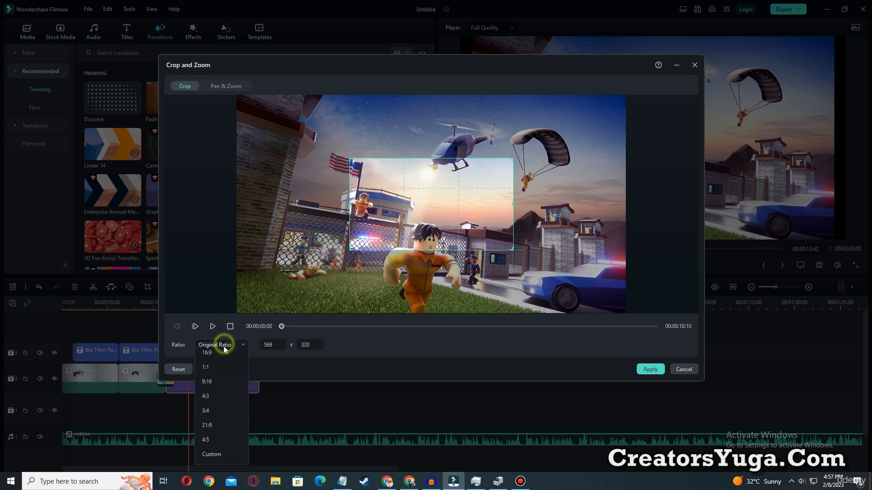
pyautogui.click(214, 376)
# - Apply Pan & Zoom to the prison-escape image, with a start frame covering nearly the whole picture and a 1021 x 574 end frame inside it
pyautogui.click(234, 86)
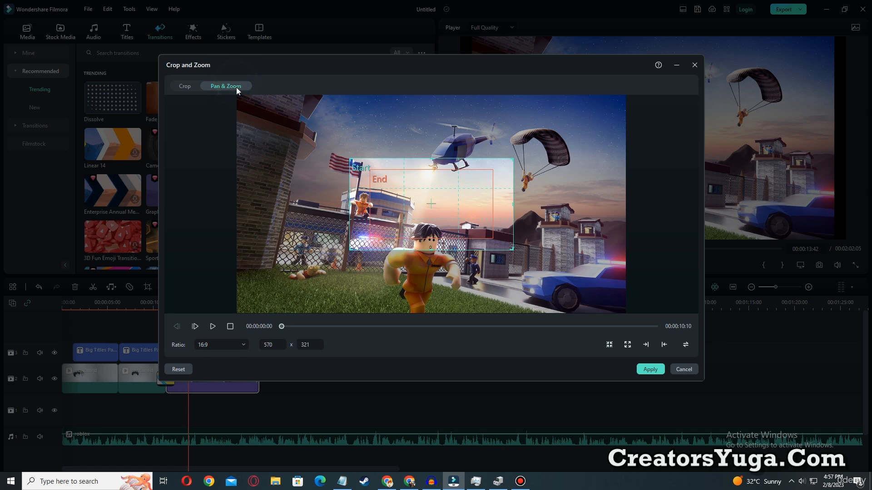
pyautogui.moveTo(501, 241)
pyautogui.mouseDown()
pyautogui.moveTo(396, 184)
pyautogui.moveTo(457, 222)
pyautogui.moveTo(628, 295)
pyautogui.moveTo(603, 293)
pyautogui.mouseUp()
pyautogui.moveTo(456, 203); pyautogui.dragTo(356, 161)
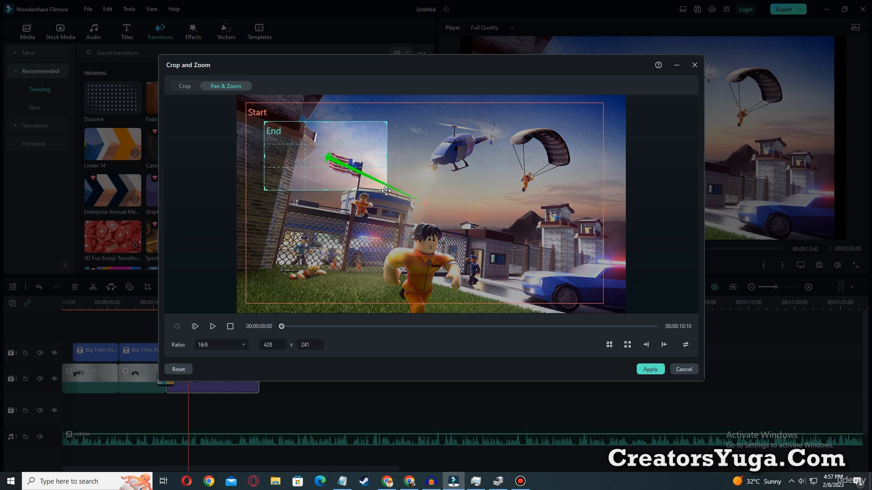
pyautogui.moveTo(383, 186); pyautogui.dragTo(561, 287)
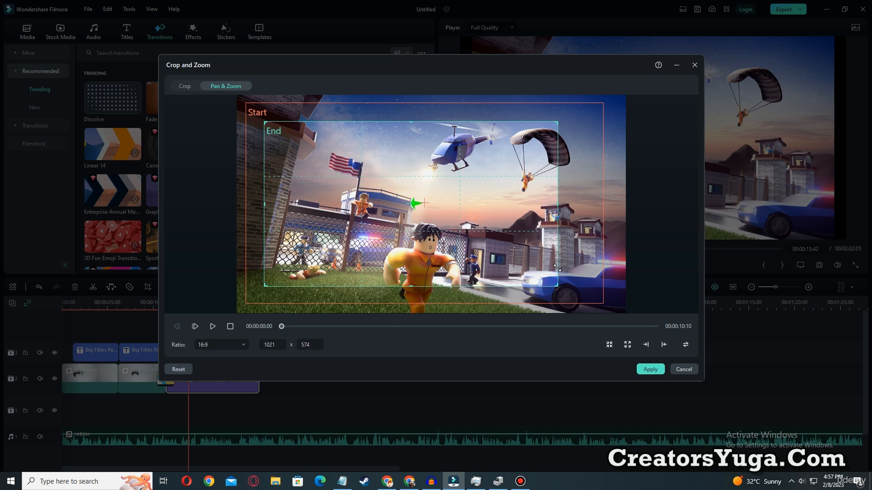
pyautogui.moveTo(468, 219)
pyautogui.mouseDown()
pyautogui.moveTo(488, 221)
pyautogui.moveTo(476, 222)
pyautogui.mouseUp()
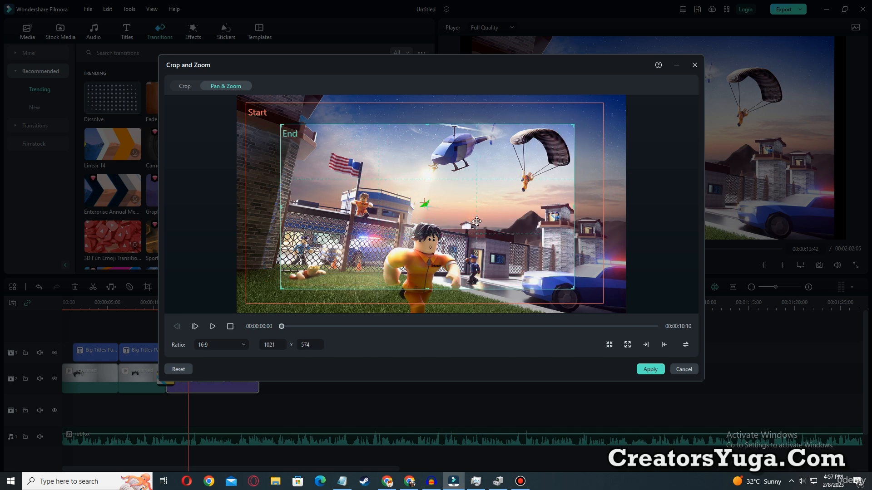
pyautogui.click(649, 370)
# - Play the video from just before the transition through the zooming prison-escape image
pyautogui.moveTo(190, 306); pyautogui.dragTo(158, 305)
pyautogui.click(487, 266)
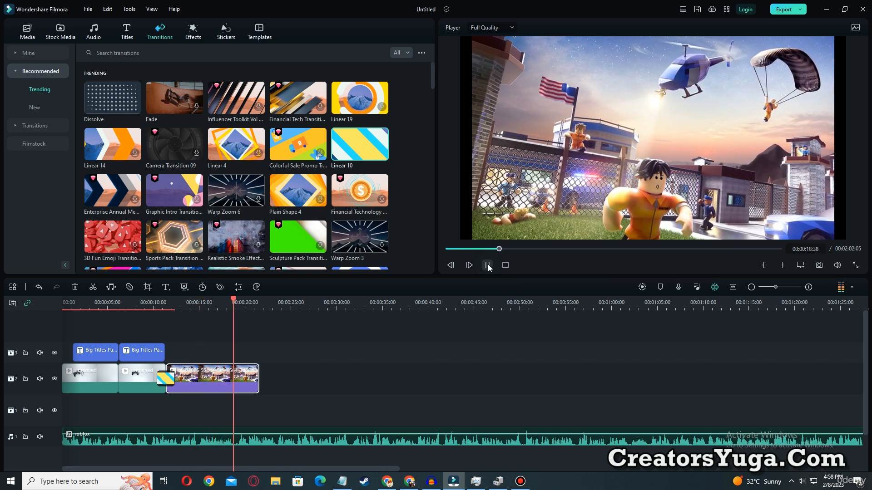
pyautogui.click(487, 266)
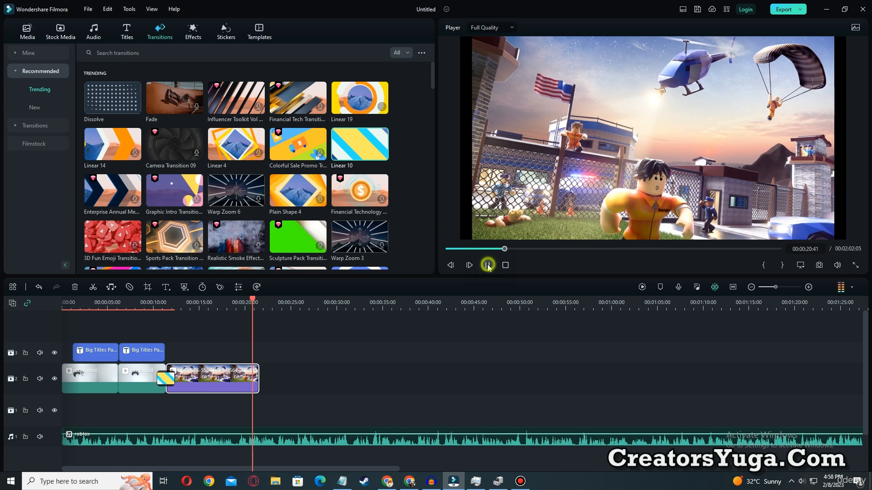
# - Add the imported Roblox image right after the prison-escape image, and adjust its length to about 12 seconds
pyautogui.click(27, 32)
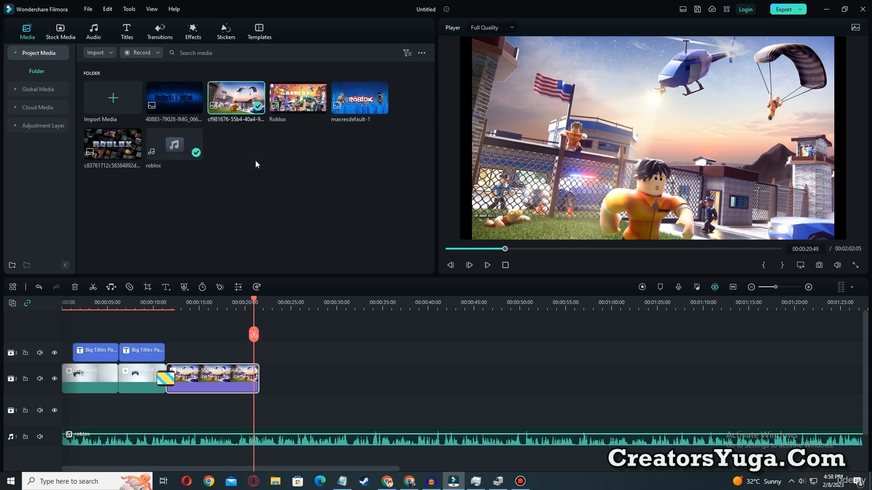
pyautogui.moveTo(293, 104); pyautogui.dragTo(371, 377)
pyautogui.moveTo(387, 379); pyautogui.dragTo(368, 380)
# - Preview the Linear 9 transition, and add it between the prison-escape image and the Roblox image
pyautogui.click(171, 28)
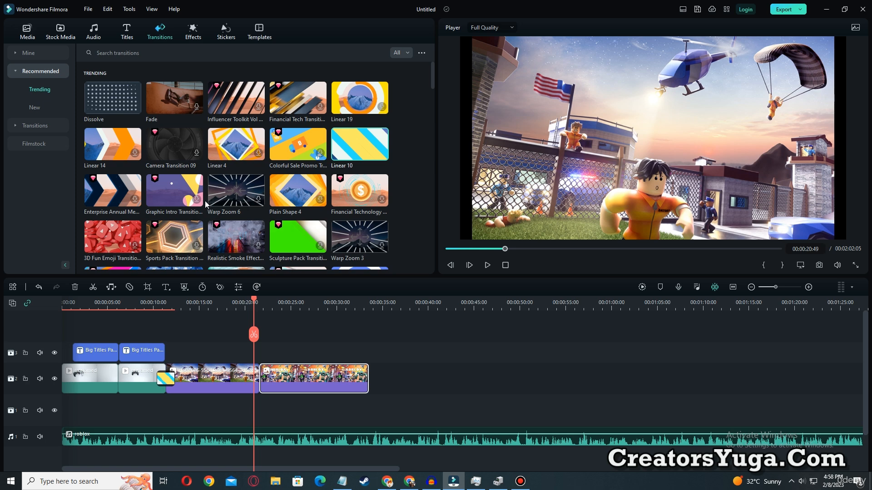
pyautogui.scroll(-3, 206, 206)
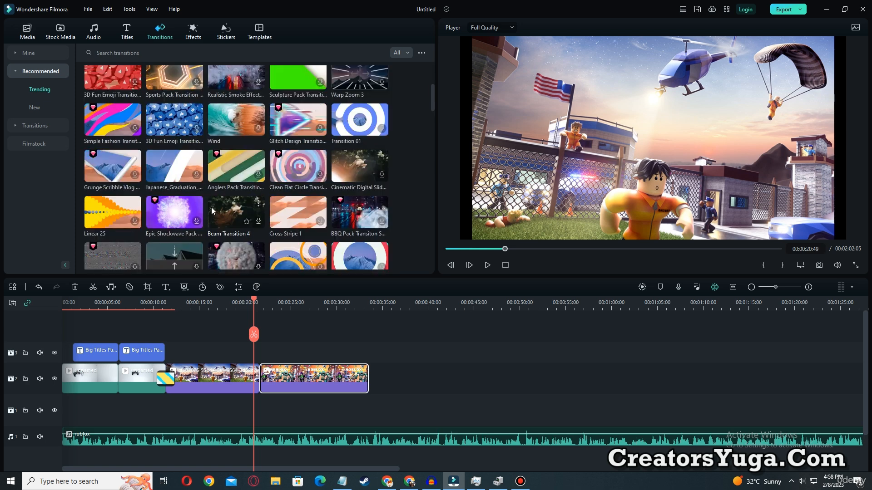
pyautogui.scroll(-2, 218, 217)
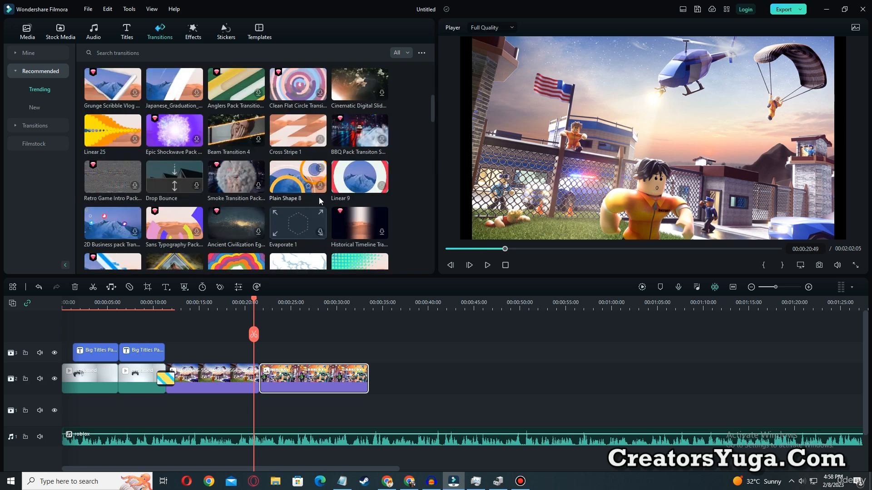
pyautogui.click(356, 181)
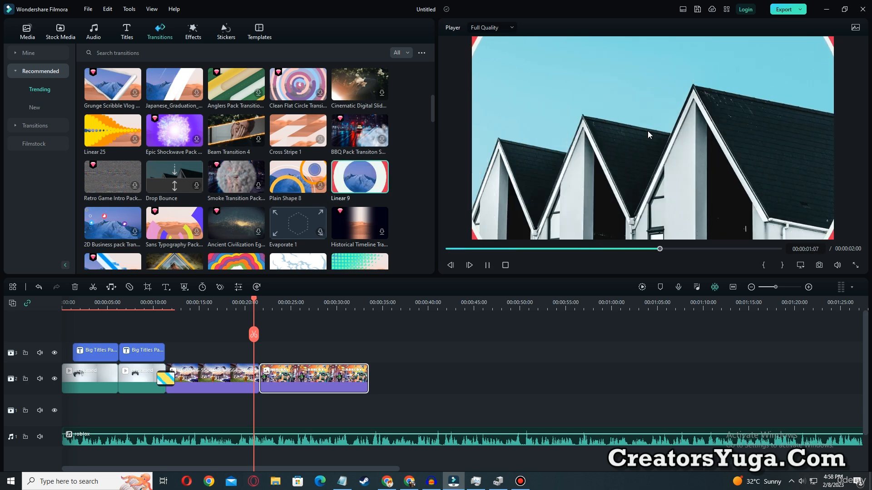
pyautogui.moveTo(353, 187); pyautogui.dragTo(261, 379)
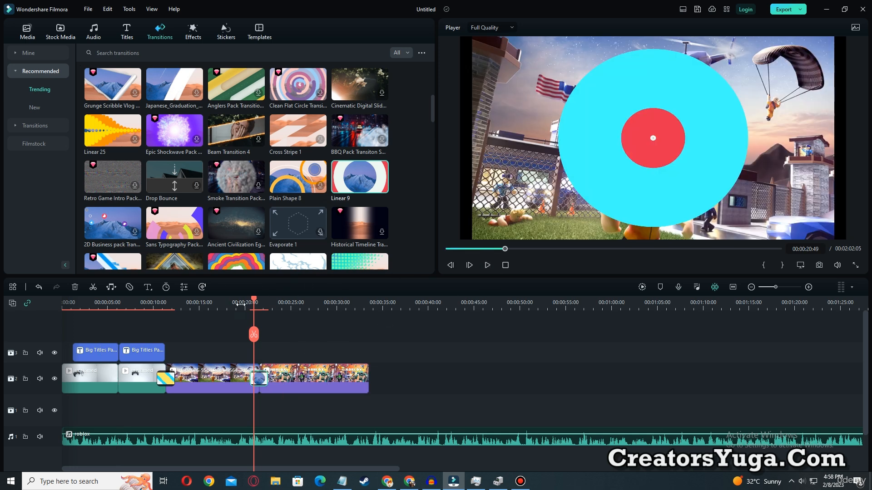
# - Play the video from about 19 seconds through the Linear 9 transition into the Roblox image
pyautogui.moveTo(254, 301); pyautogui.dragTo(238, 301)
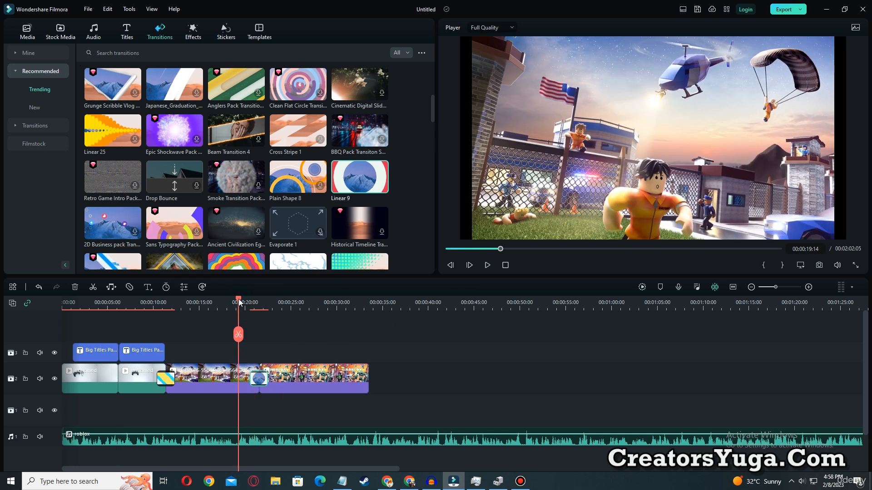
pyautogui.click(485, 268)
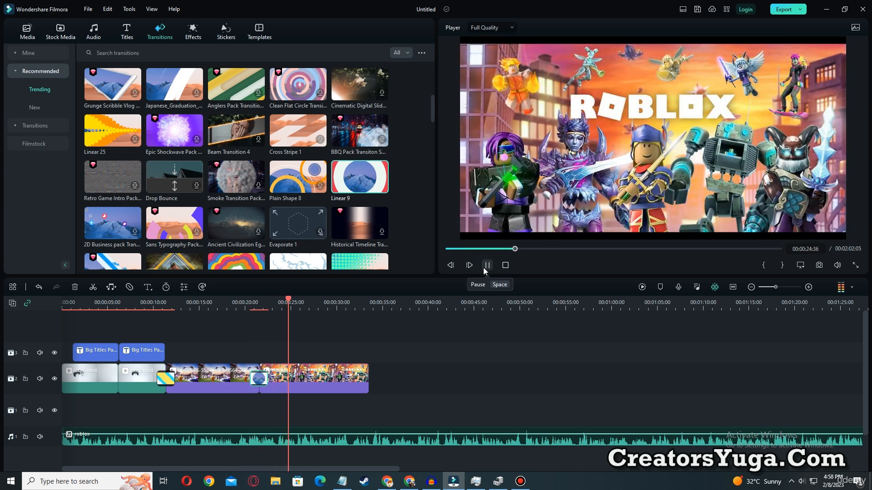
pyautogui.click(485, 268)
# - Open Pan & Zoom for the Roblox image, and shrink the start frame to about 437 x 213 in the image's lower-left corner
pyautogui.click(316, 385)
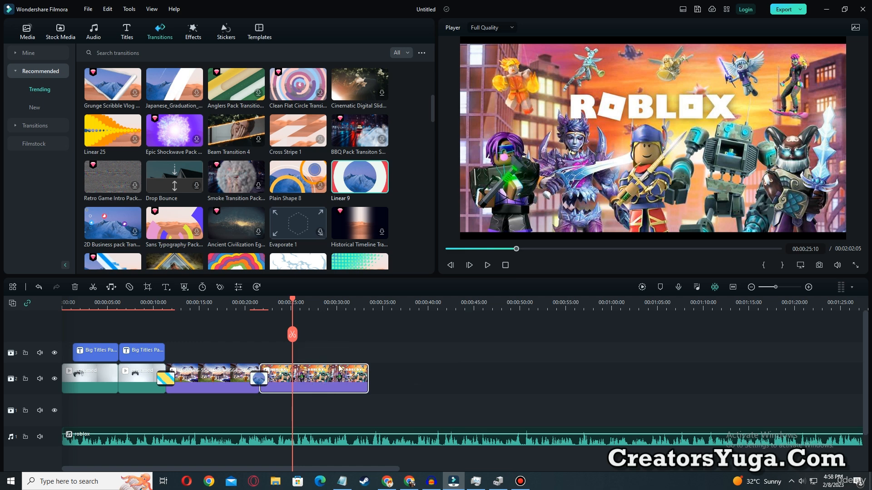
pyautogui.rightClick(312, 380)
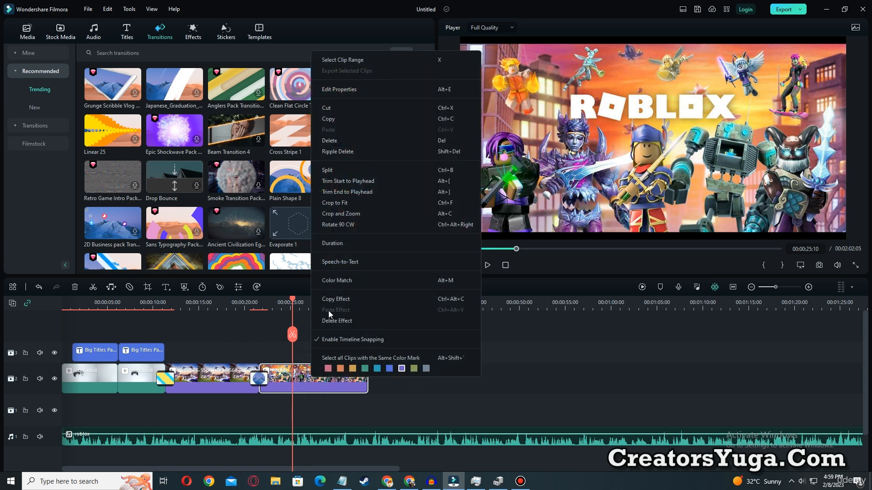
pyautogui.click(355, 215)
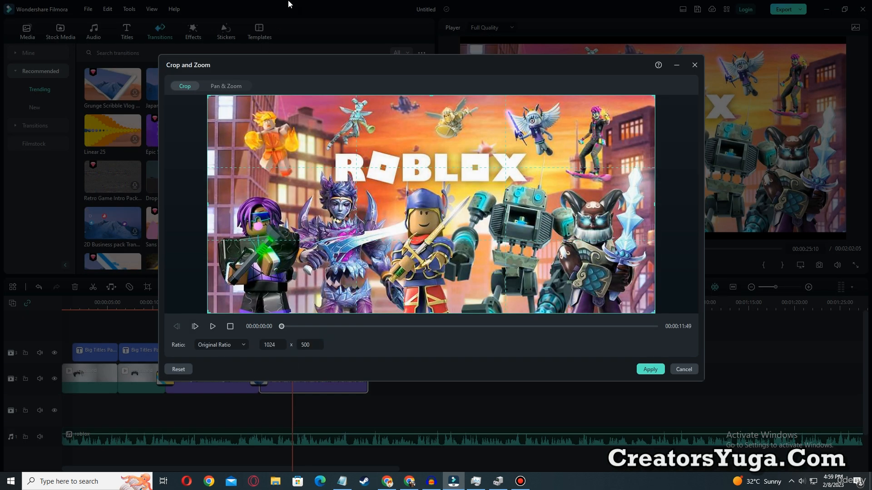
pyautogui.click(225, 86)
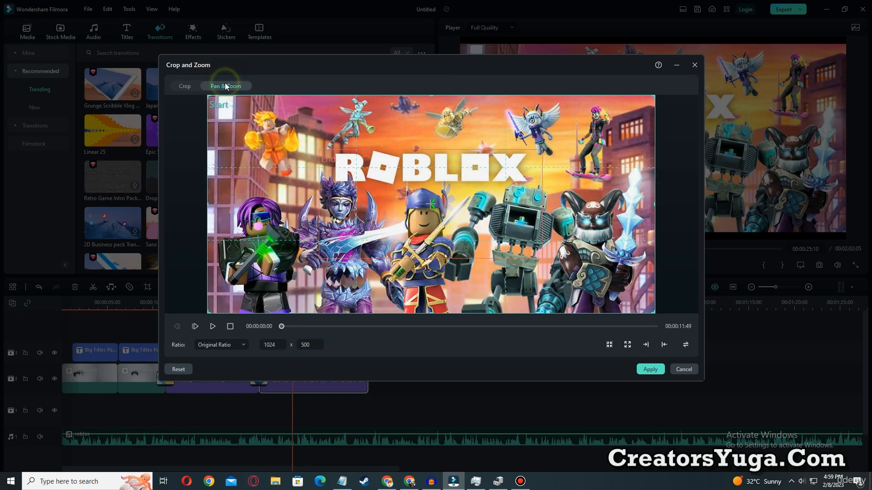
pyautogui.click(375, 230)
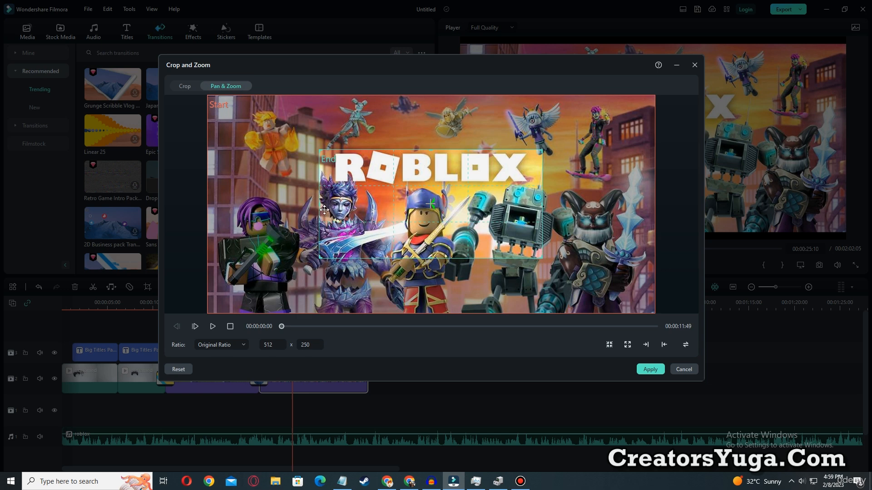
pyautogui.click(243, 132)
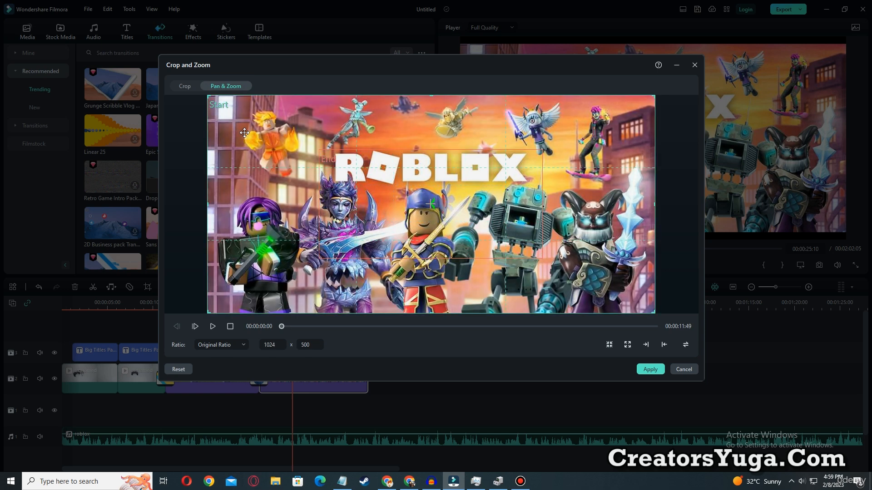
pyautogui.moveTo(653, 99); pyautogui.dragTo(398, 211)
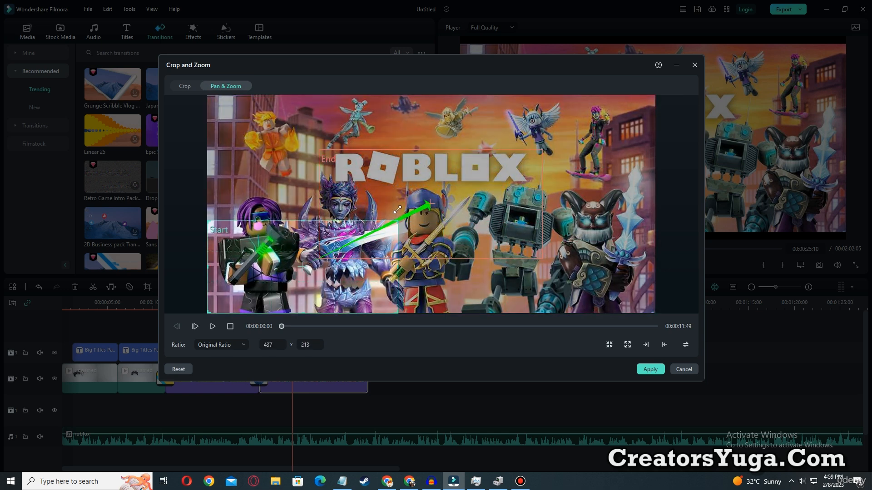
# - Enlarge the end frame to about 606 x 296, then raise the start frame along the image's left edge and enlarge it to about 625 x 305
pyautogui.click(467, 189)
pyautogui.moveTo(543, 150); pyautogui.dragTo(583, 130)
pyautogui.moveTo(267, 278); pyautogui.dragTo(262, 187)
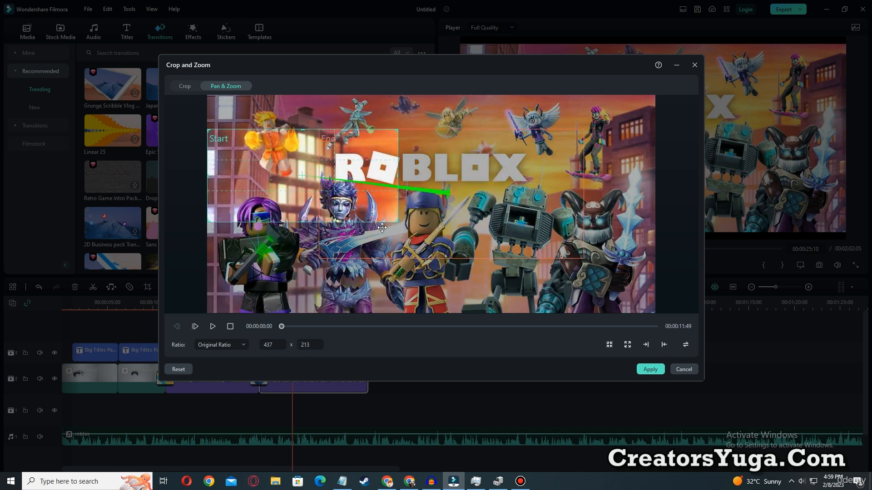
pyautogui.moveTo(397, 221); pyautogui.dragTo(479, 289)
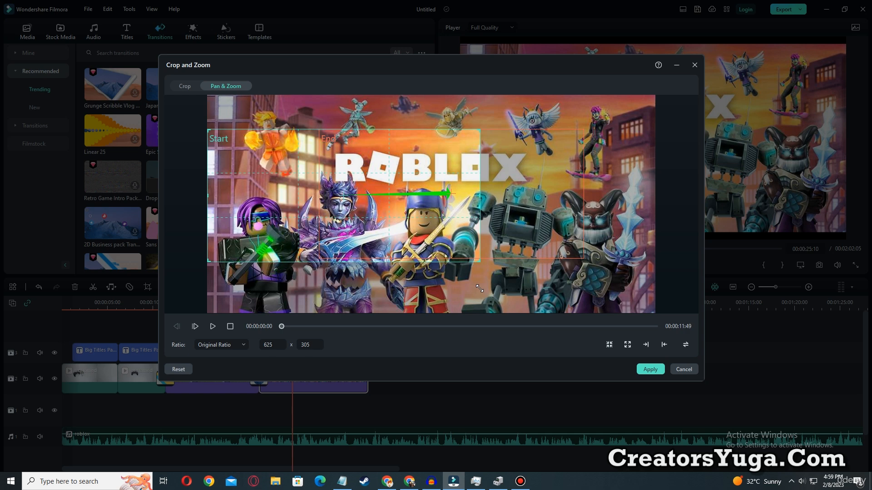
# - Enlarge the end frame to about 765 x 374, shift it slightly upward, and apply the pan and zoom to the Roblox image
pyautogui.click(527, 222)
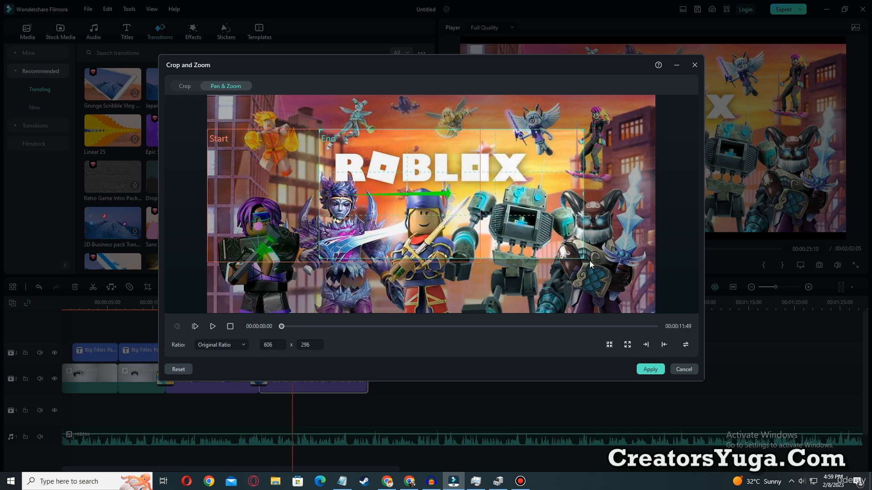
pyautogui.moveTo(582, 258); pyautogui.dragTo(653, 284)
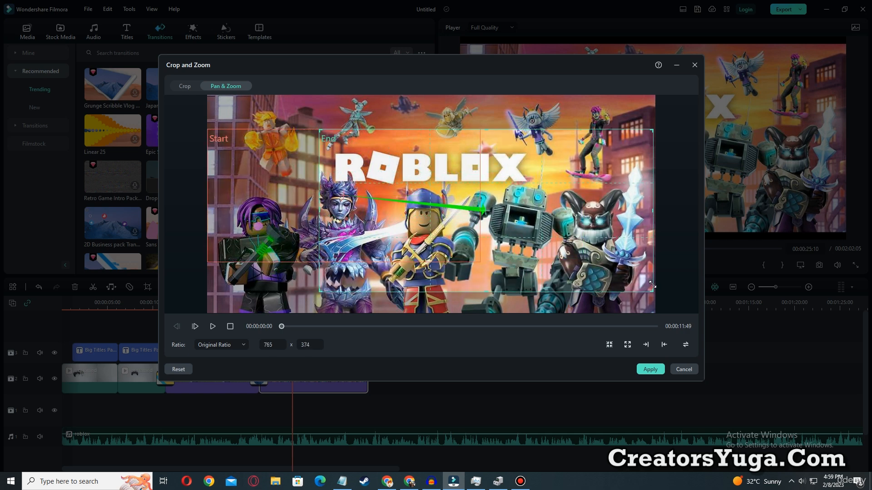
pyautogui.moveTo(590, 242); pyautogui.dragTo(591, 229)
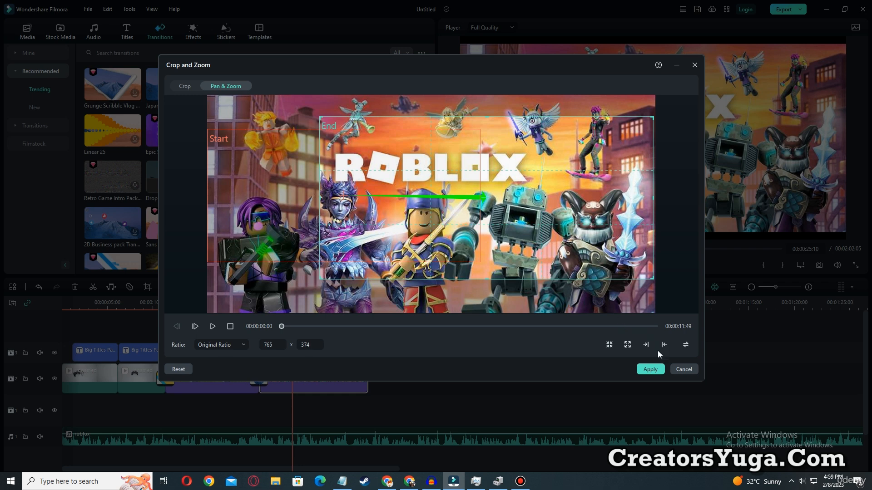
pyautogui.click(651, 369)
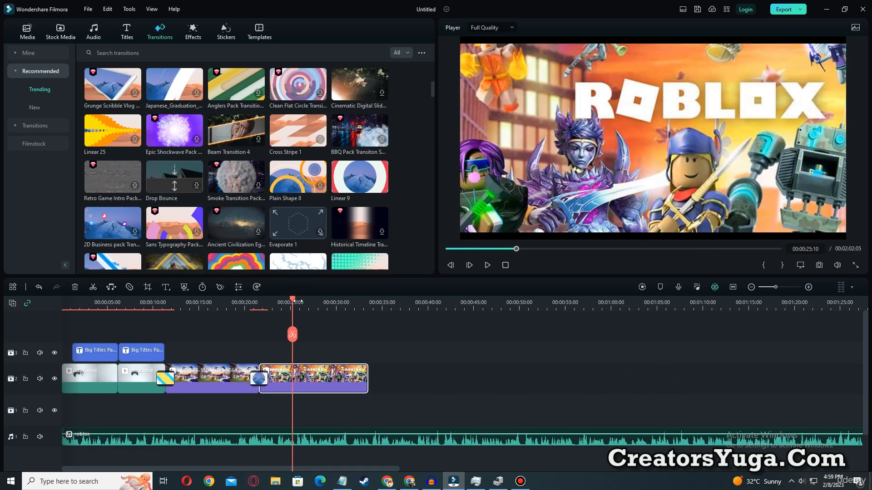
# - Play the video from the circular transition at about 21 seconds to review the Roblox image's pan and zoom
pyautogui.moveTo(292, 302); pyautogui.dragTo(257, 305)
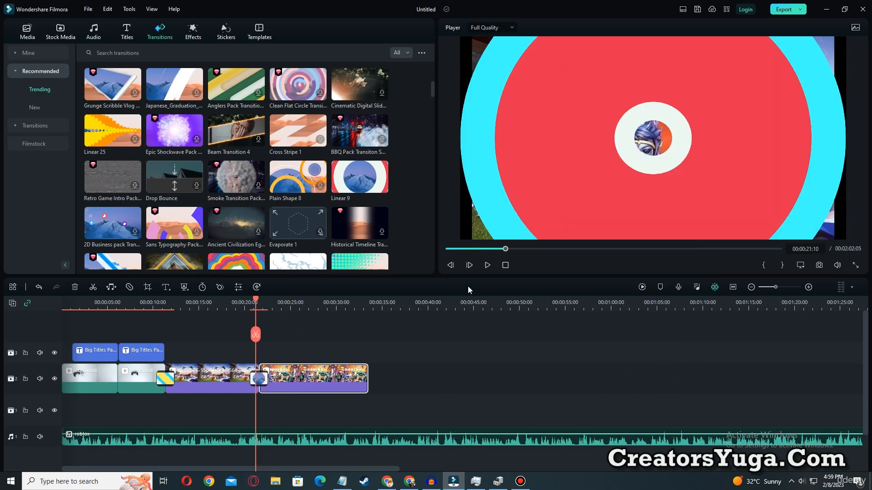
pyautogui.click(488, 265)
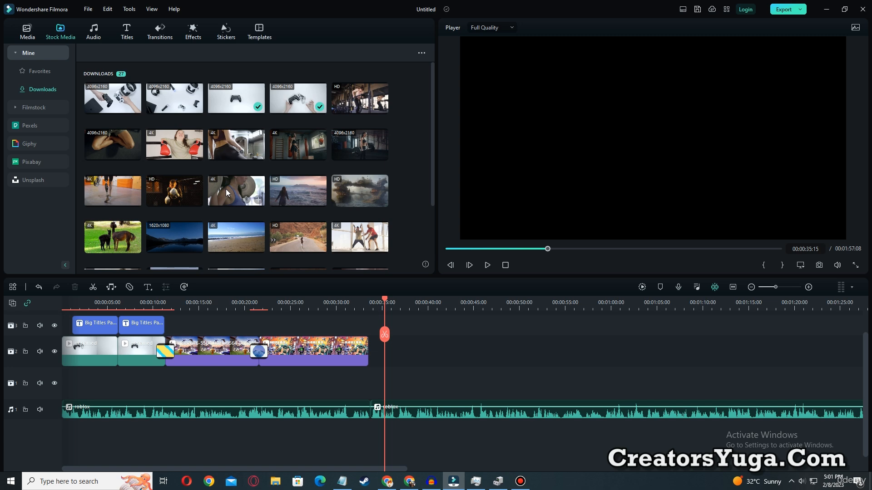
# - Add the downloaded stock clip of the woman lifting a barbell right after the Roblox image
pyautogui.moveTo(225, 189); pyautogui.dragTo(373, 347)
pyautogui.click(521, 481)
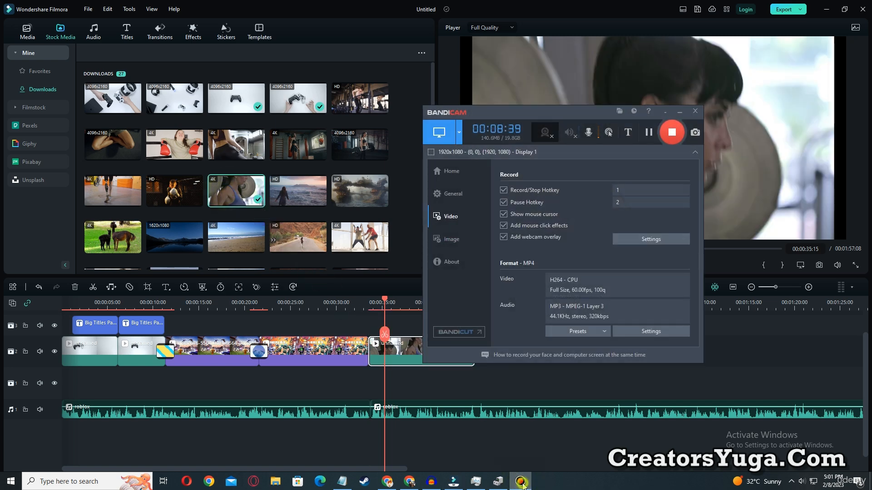
pyautogui.click(521, 481)
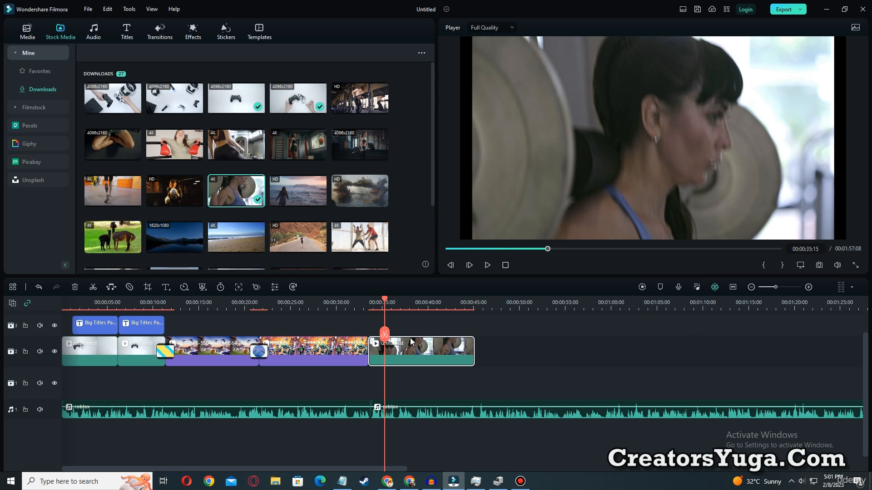
# - Add the Dissolve transition between the Roblox image and the barbell clip, and dismiss the network message
pyautogui.moveTo(388, 304); pyautogui.dragTo(350, 302)
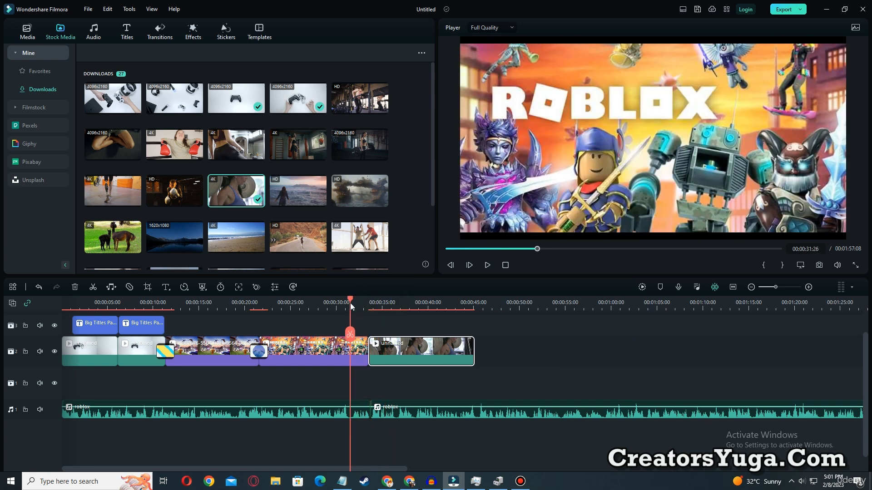
pyautogui.click(166, 35)
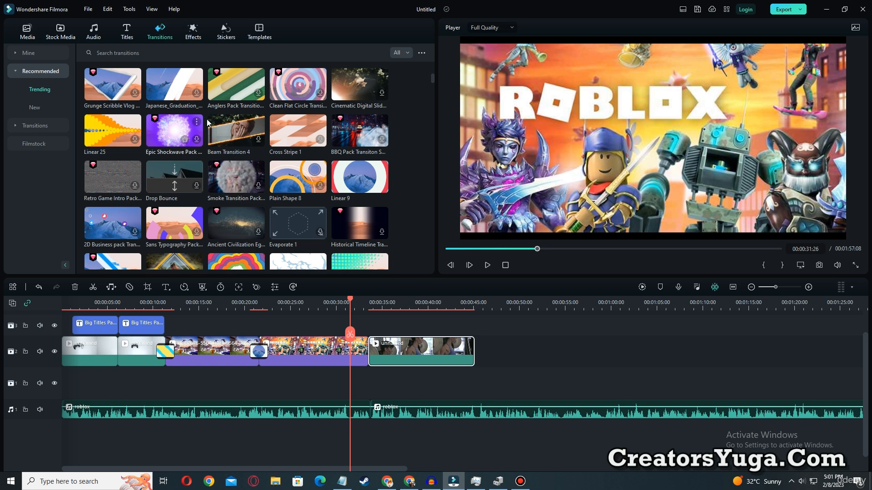
pyautogui.scroll(3, 273, 197)
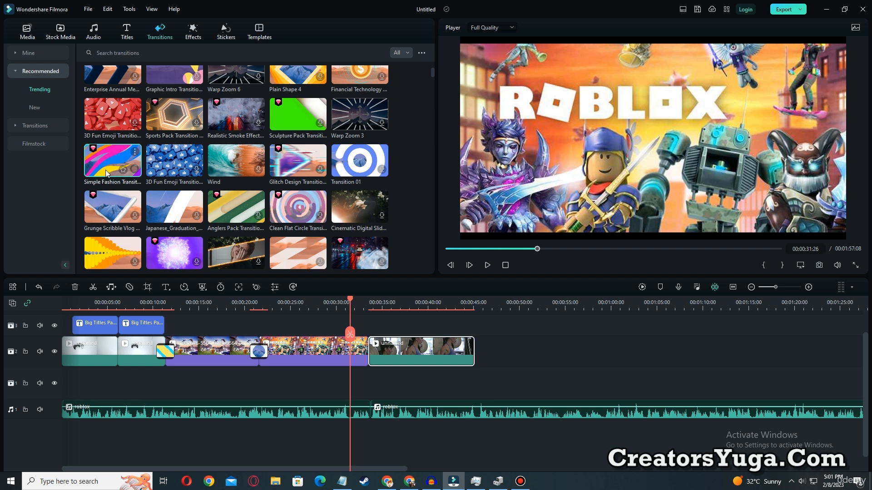
pyautogui.scroll(3, 109, 172)
pyautogui.click(111, 114)
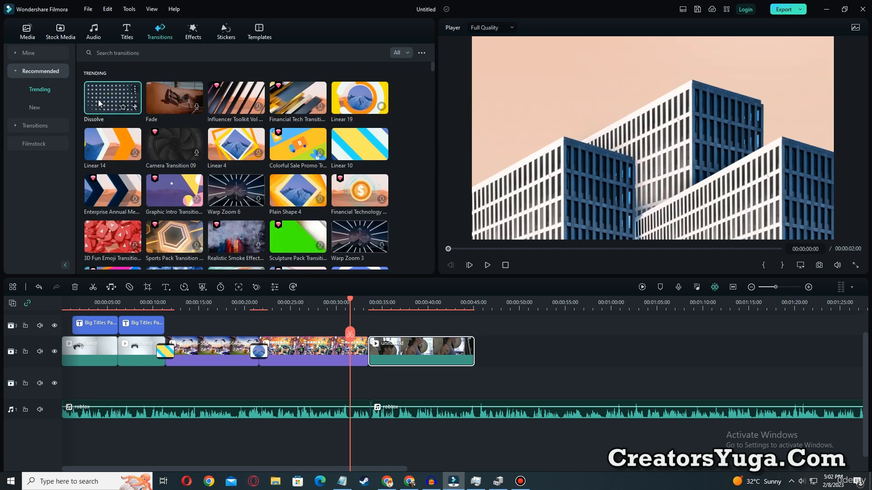
pyautogui.moveTo(99, 103); pyautogui.dragTo(365, 370)
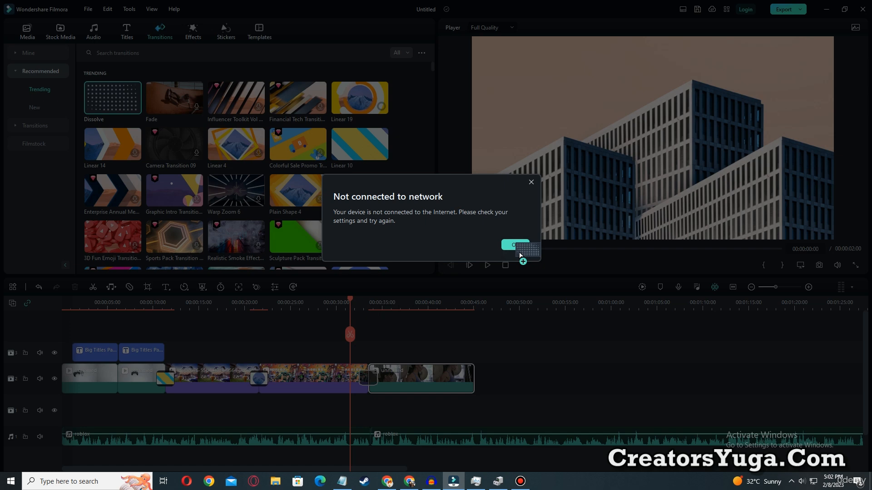
pyautogui.click(516, 247)
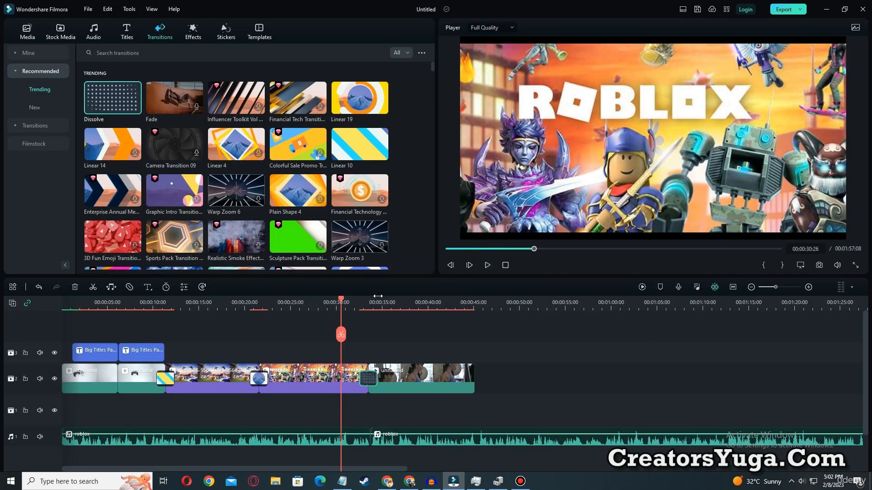
# - Play the video from about 30 seconds through the Dissolve transition, and scrub through the start of the barbell clip
pyautogui.click(351, 303)
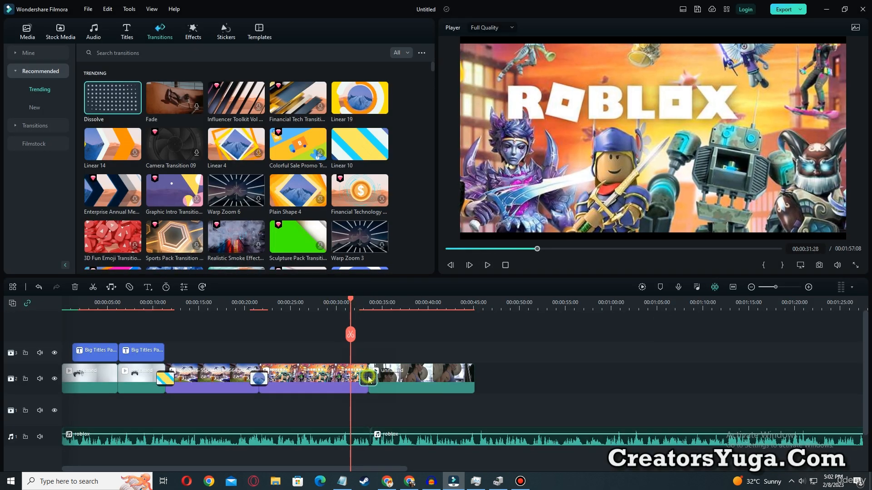
pyautogui.click(330, 379)
pyautogui.click(341, 302)
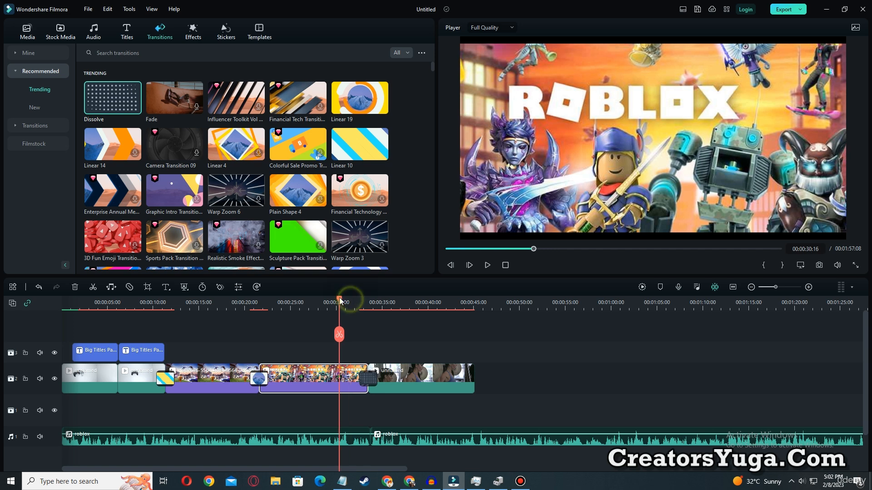
pyautogui.click(490, 265)
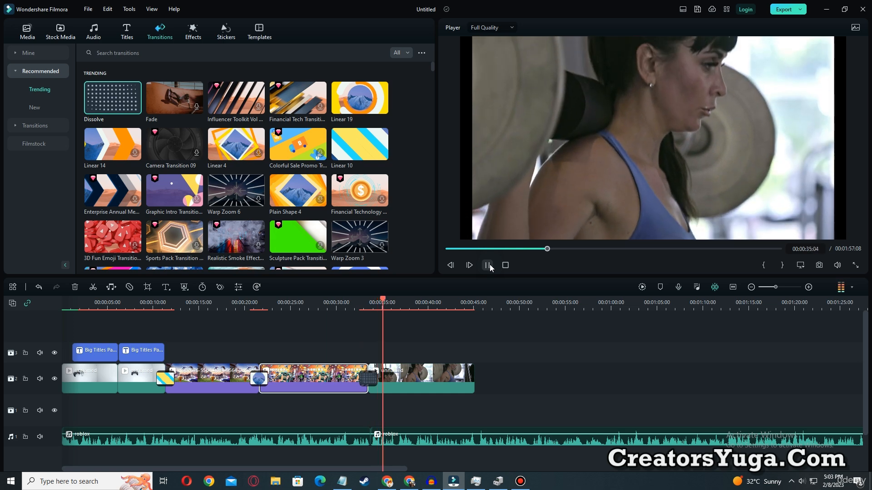
pyautogui.click(489, 266)
pyautogui.moveTo(388, 304); pyautogui.dragTo(380, 303)
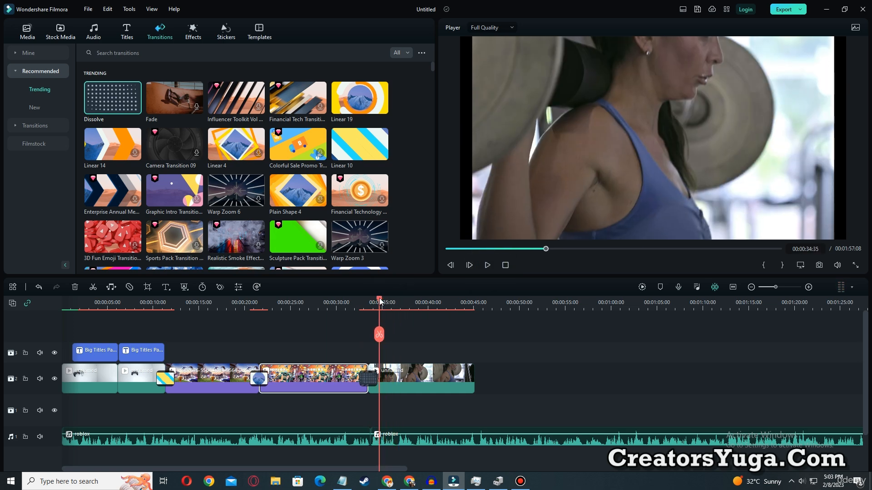
pyautogui.moveTo(381, 302); pyautogui.dragTo(383, 304)
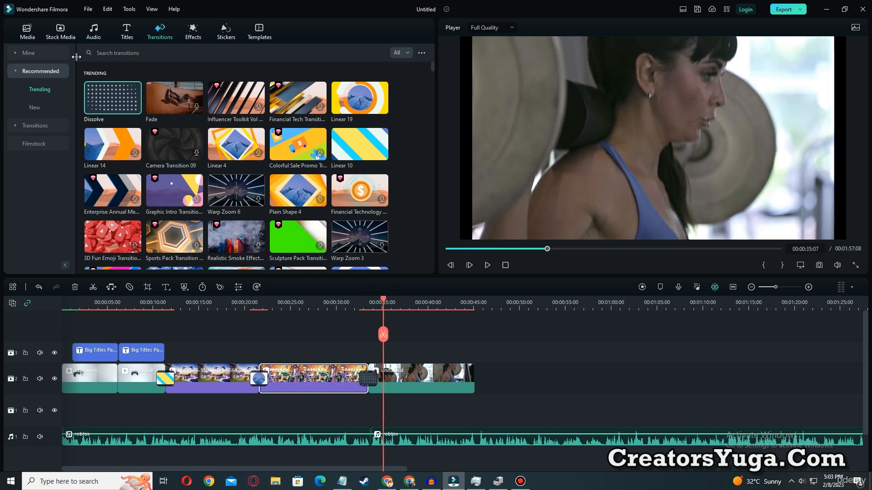
# - Add the Big Titles Pack Title 08 title above the barbell clip at about 35 seconds and play its opening
pyautogui.click(127, 32)
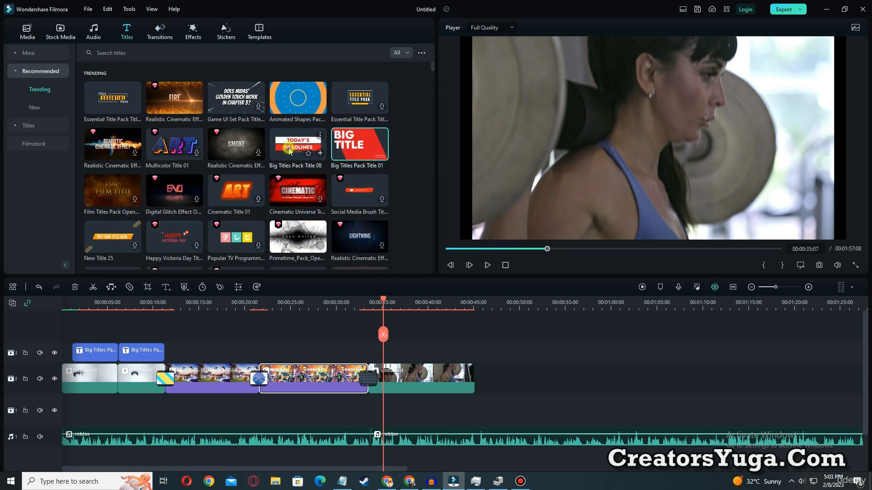
pyautogui.moveTo(289, 151); pyautogui.dragTo(385, 352)
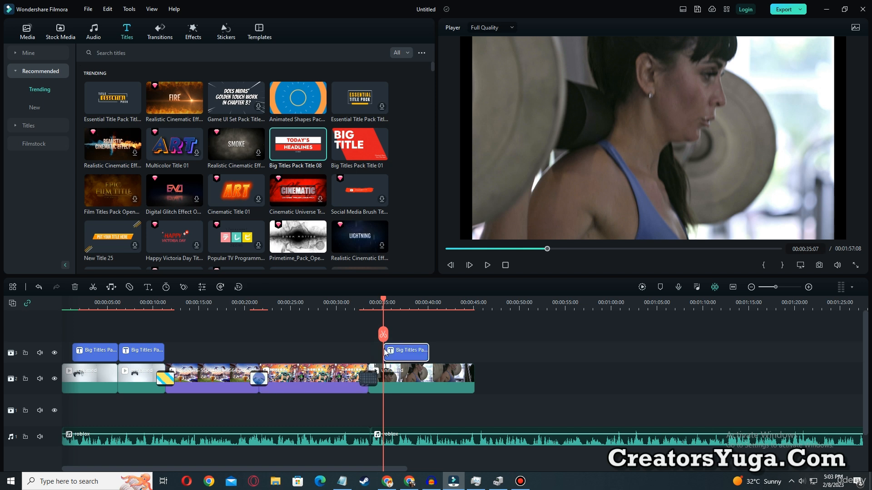
pyautogui.click(488, 266)
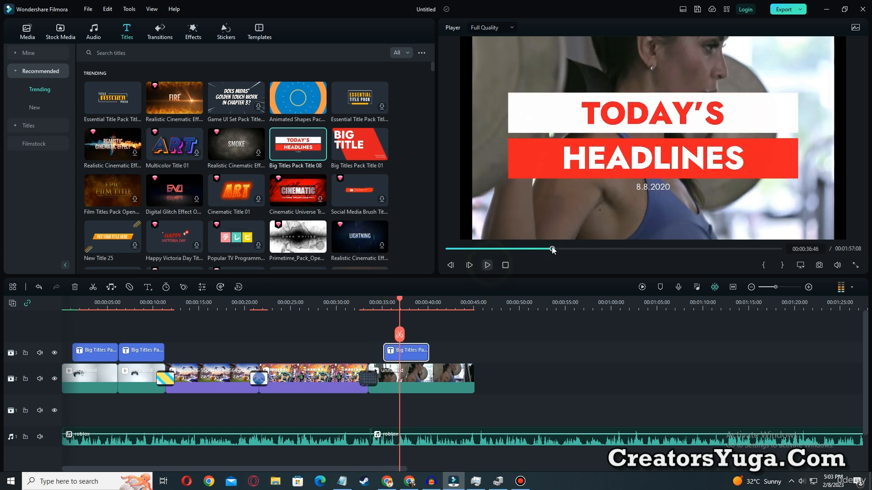
pyautogui.press('space')
# - Change the title's two main lines to "CLEAR" and "CACHE FILES & COOKIES"
pyautogui.doubleClick(625, 107)
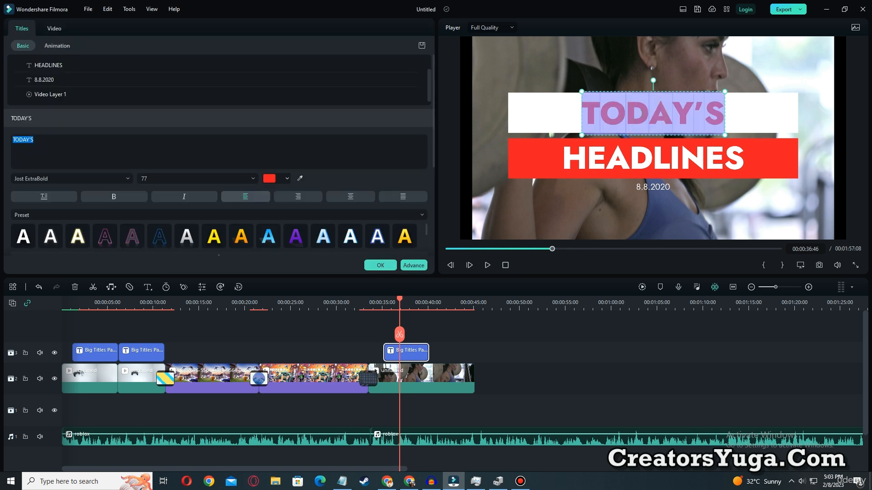
pyautogui.write('CLEAR')
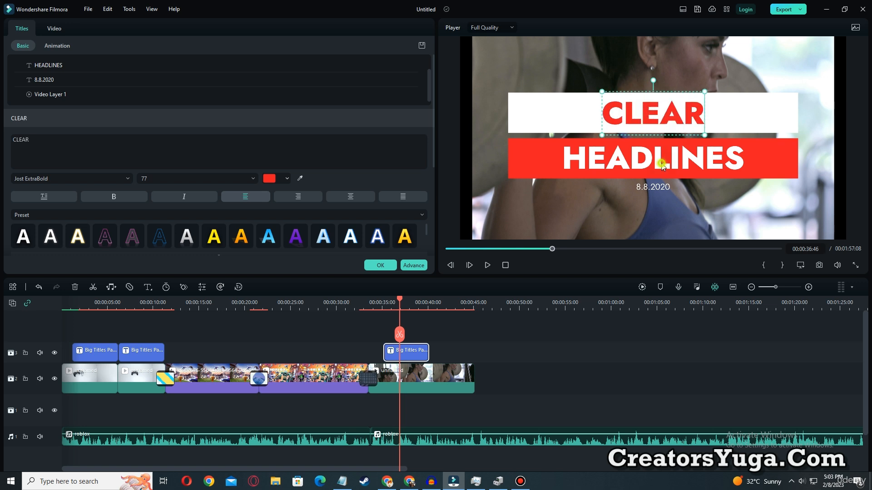
pyautogui.doubleClick(661, 165)
pyautogui.write('CAC')
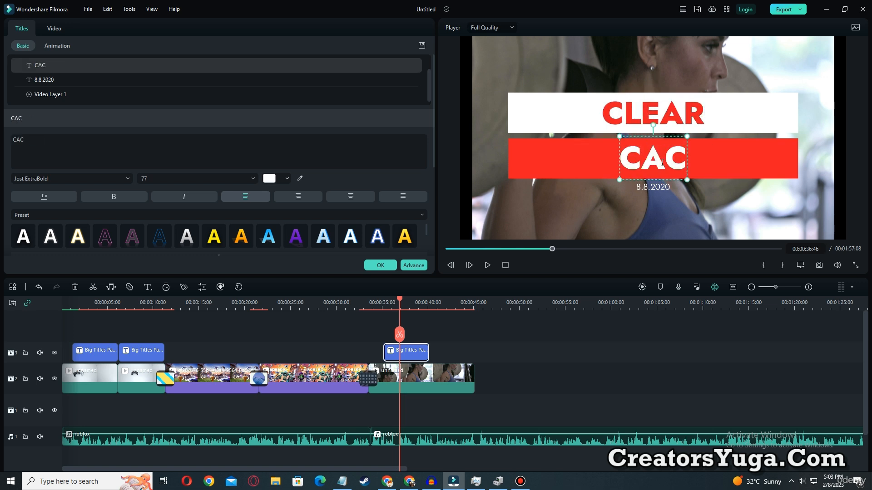
pyautogui.write('HE FILE')
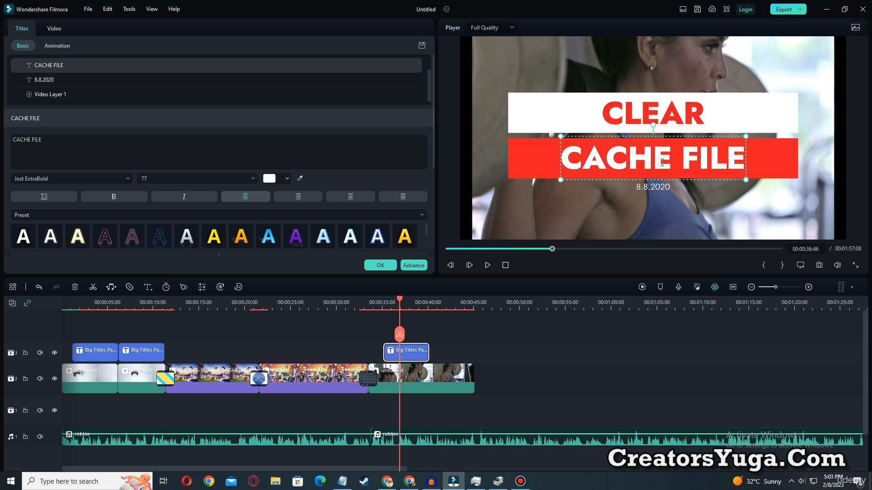
pyautogui.write('S')
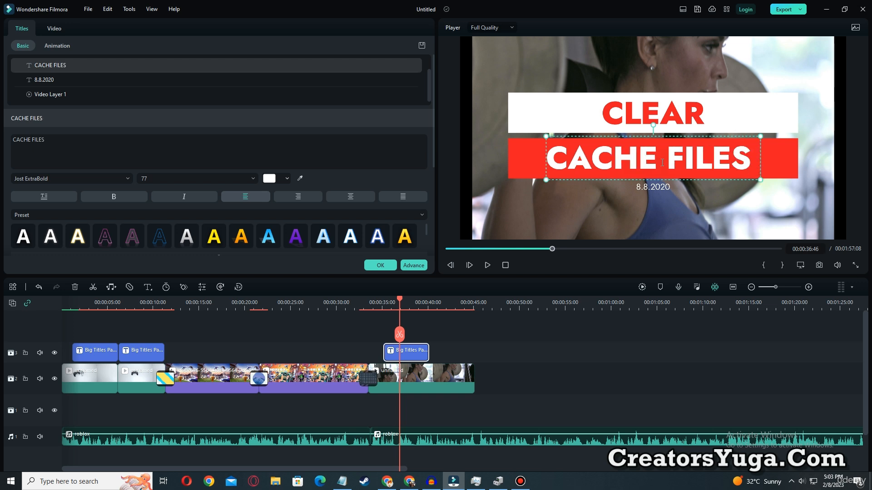
pyautogui.write(' & COOKI')
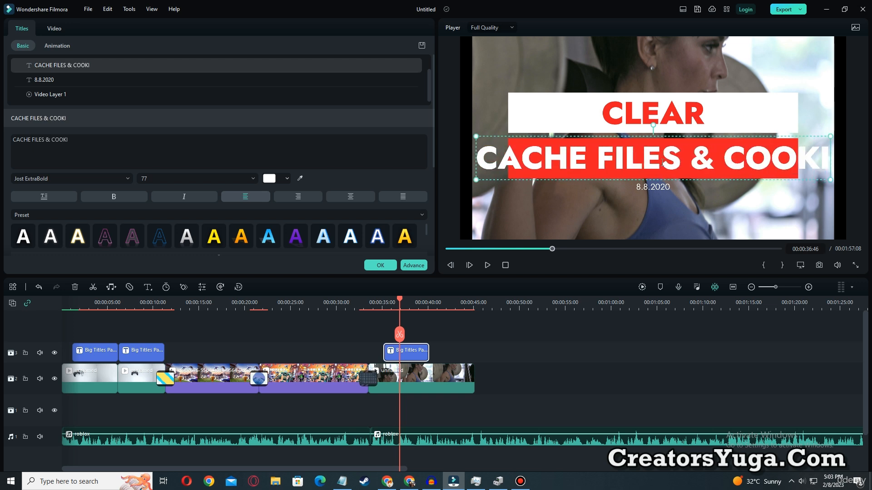
pyautogui.write('ES')
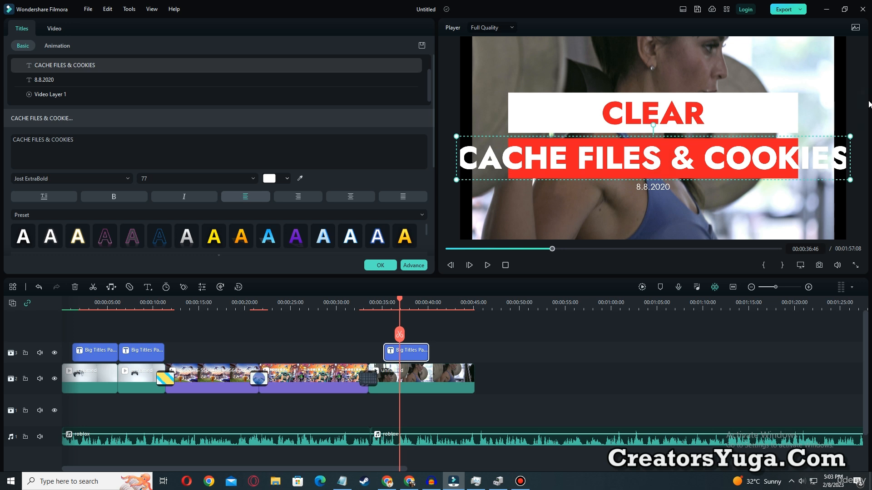
# - Shrink the "CACHE FILES & COOKIES" line to size 54 and set its font to Noto Sans JP
pyautogui.moveTo(851, 137); pyautogui.dragTo(754, 162)
pyautogui.doubleClick(754, 162)
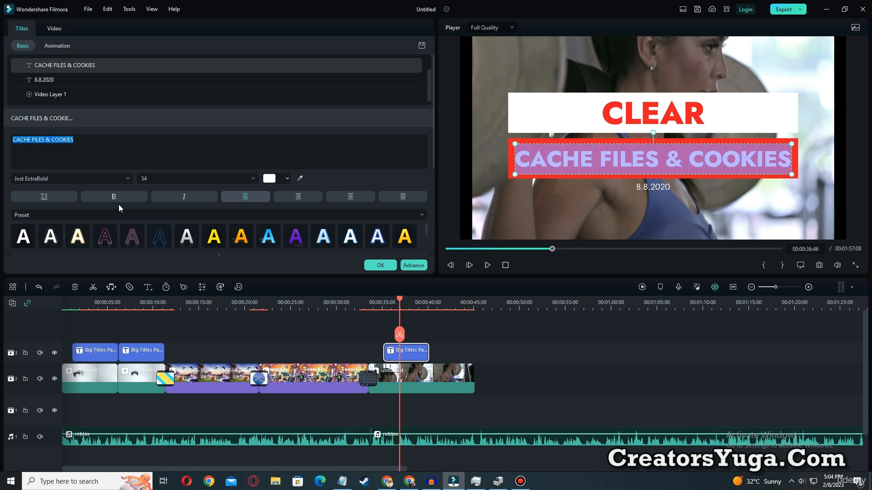
pyautogui.click(122, 178)
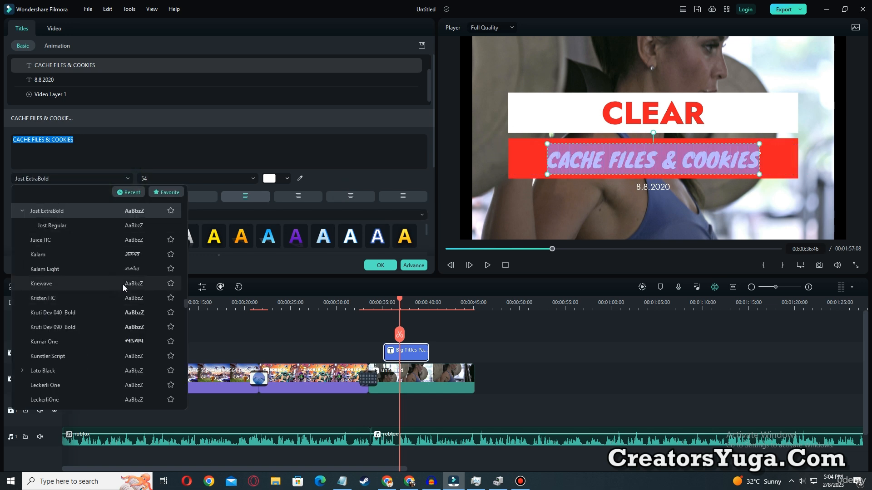
pyautogui.scroll(-6, 124, 290)
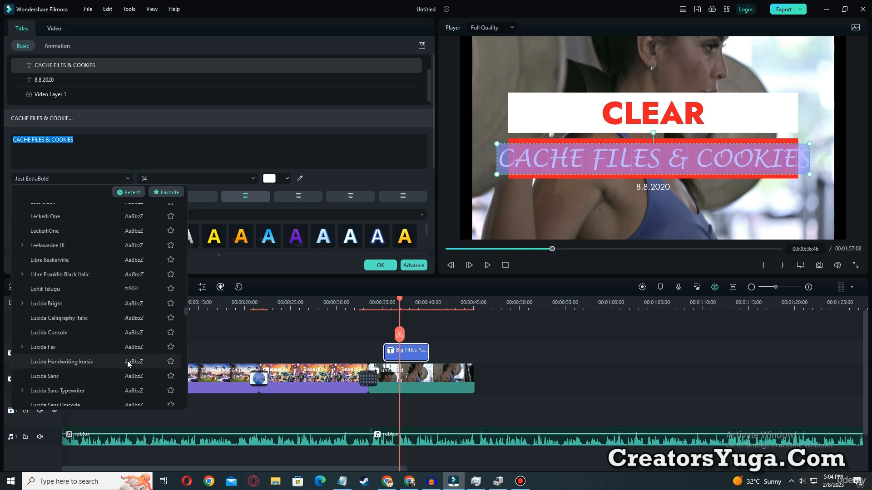
pyautogui.scroll(-2, 127, 364)
pyautogui.scroll(-10, 125, 368)
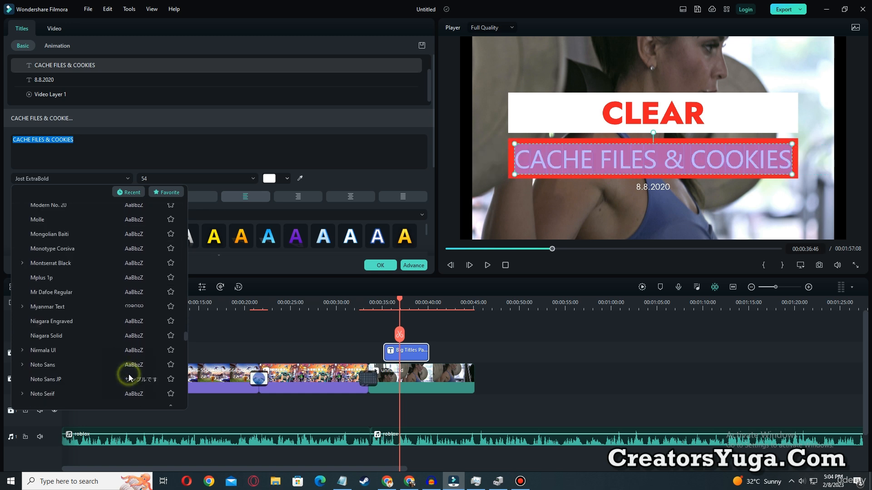
pyautogui.click(129, 379)
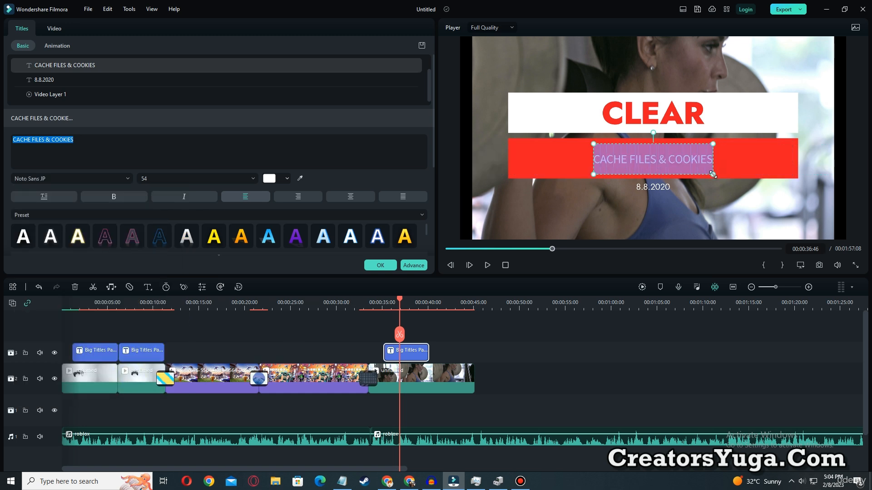
# - Enlarge the "CACHE FILES & COOKIES" line to size 95, apply the yellow outlined preset, and center it on the red bar
pyautogui.moveTo(712, 175); pyautogui.dragTo(805, 199)
pyautogui.moveTo(759, 179); pyautogui.dragTo(719, 167)
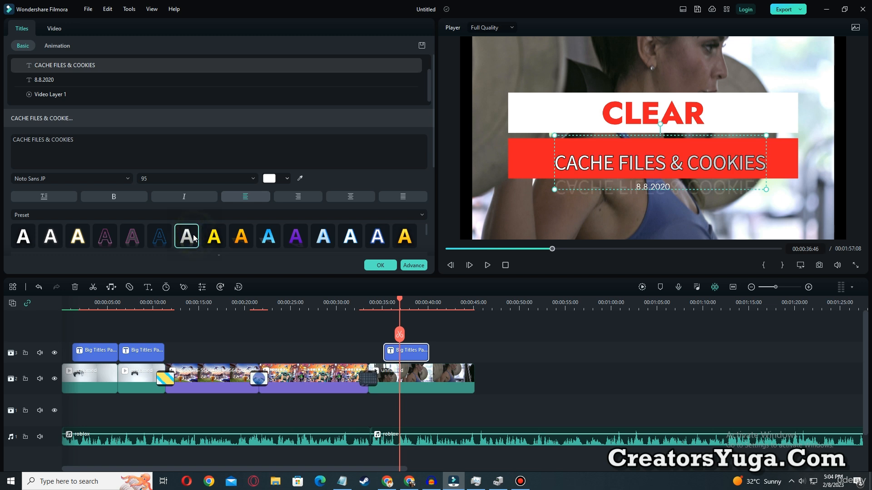
pyautogui.click(211, 237)
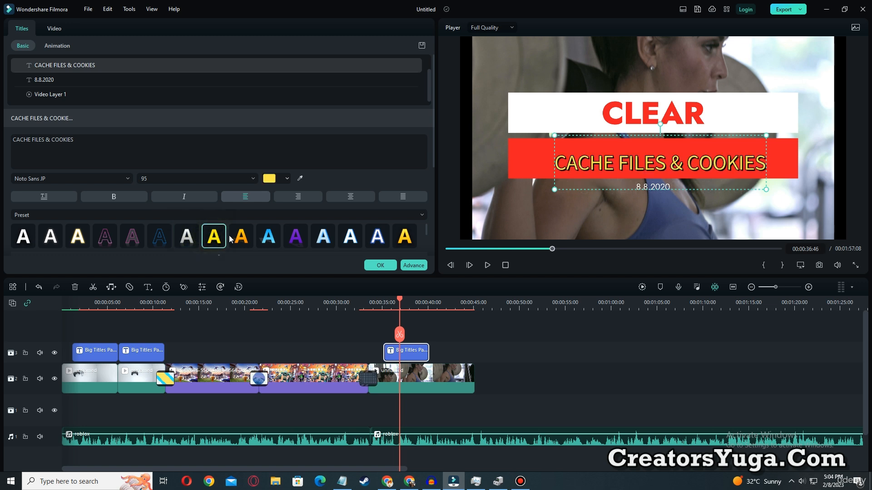
pyautogui.moveTo(753, 137); pyautogui.dragTo(745, 128)
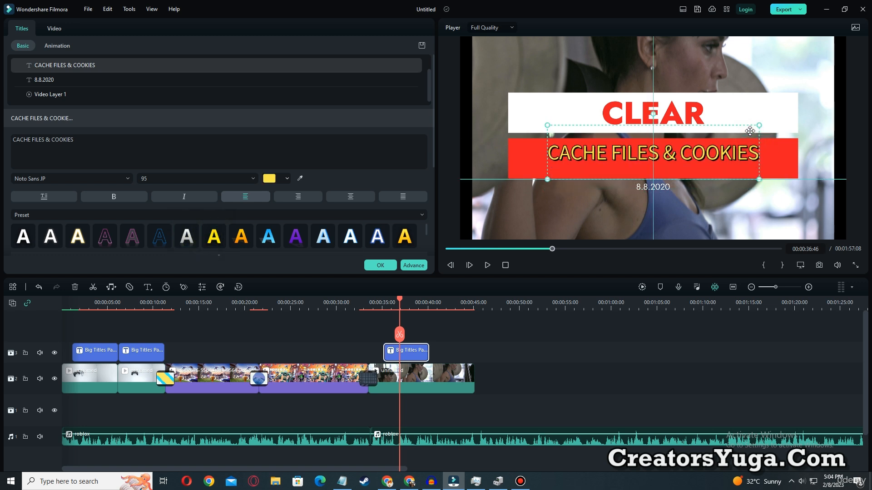
# - Delete the title's 8.8.2020 date line and play the video from just before the title
pyautogui.click(646, 192)
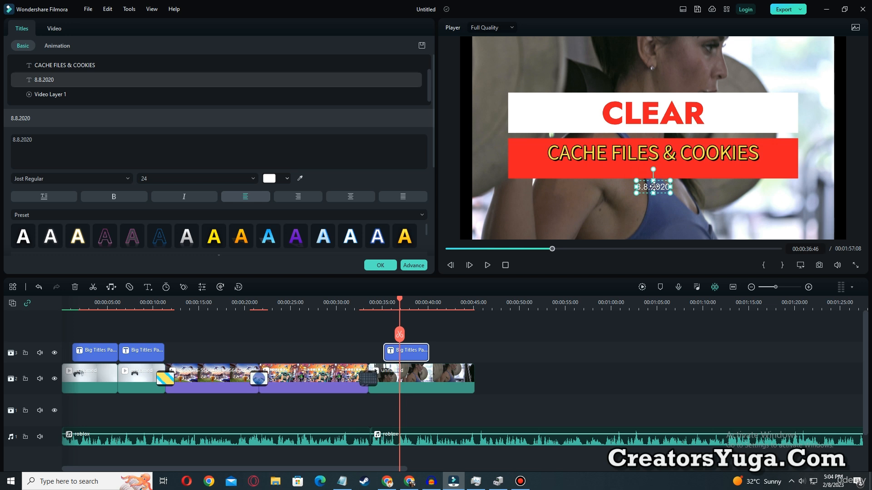
pyautogui.moveTo(654, 186); pyautogui.dragTo(639, 204)
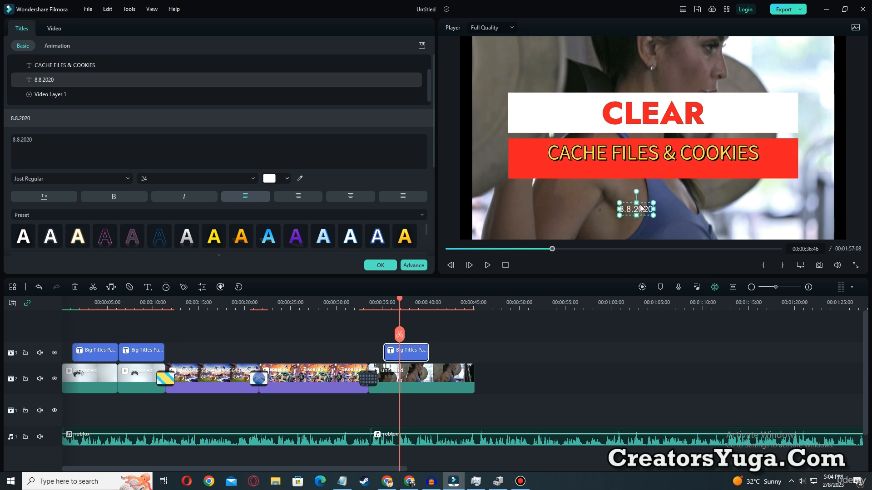
pyautogui.press('Delete')
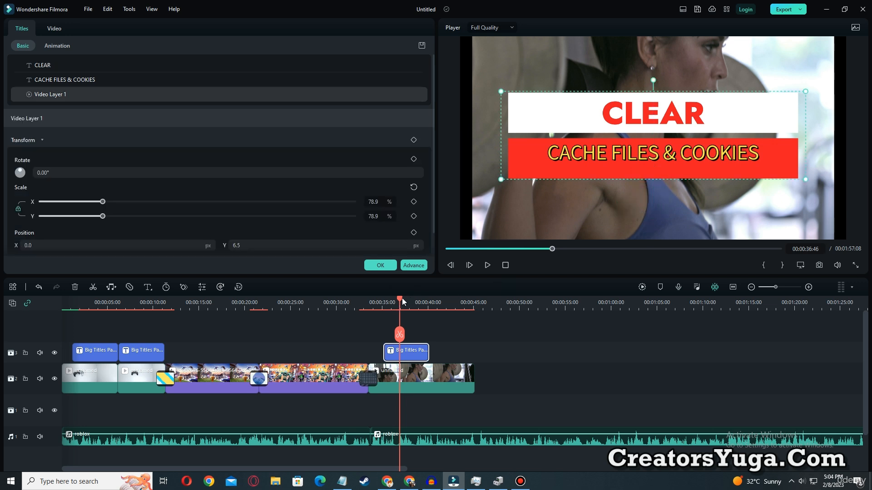
pyautogui.moveTo(402, 298); pyautogui.dragTo(380, 301)
pyautogui.click(487, 265)
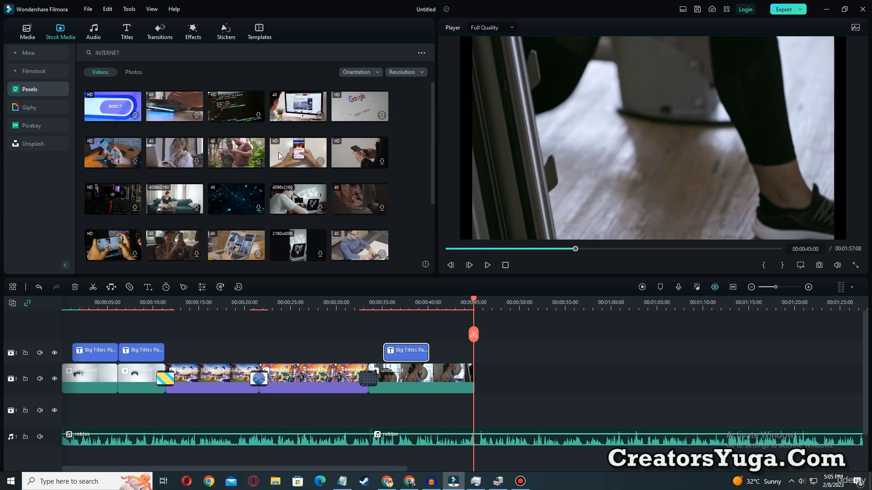
# - Download the Pexels stock clip of program code and add it right after the barbell clip
pyautogui.click(236, 111)
pyautogui.click(513, 250)
pyautogui.doubleClick(229, 118)
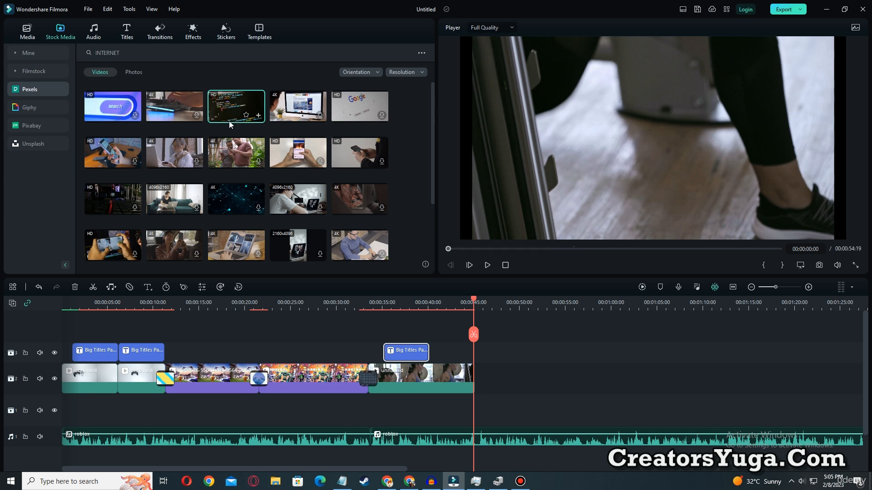
pyautogui.moveTo(228, 118); pyautogui.dragTo(483, 370)
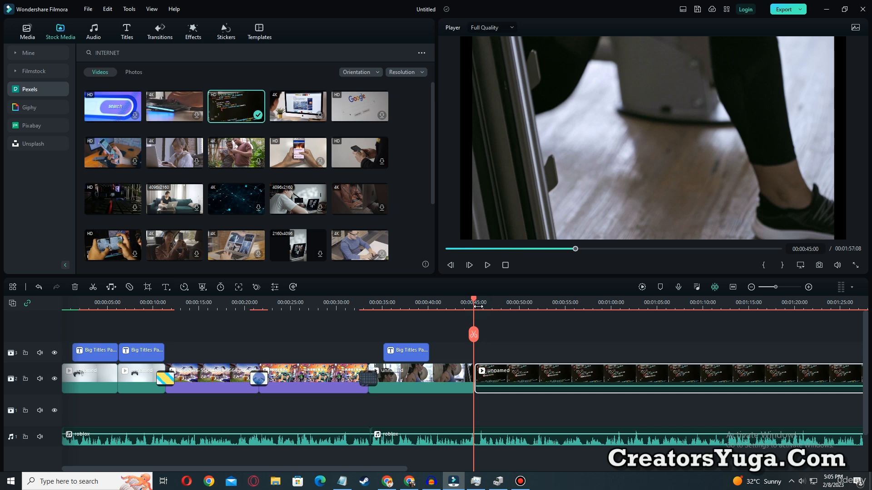
# - Add the Linear 19 transition between the barbell and code clips, and play through it from about 43 seconds
pyautogui.moveTo(473, 292); pyautogui.dragTo(459, 296)
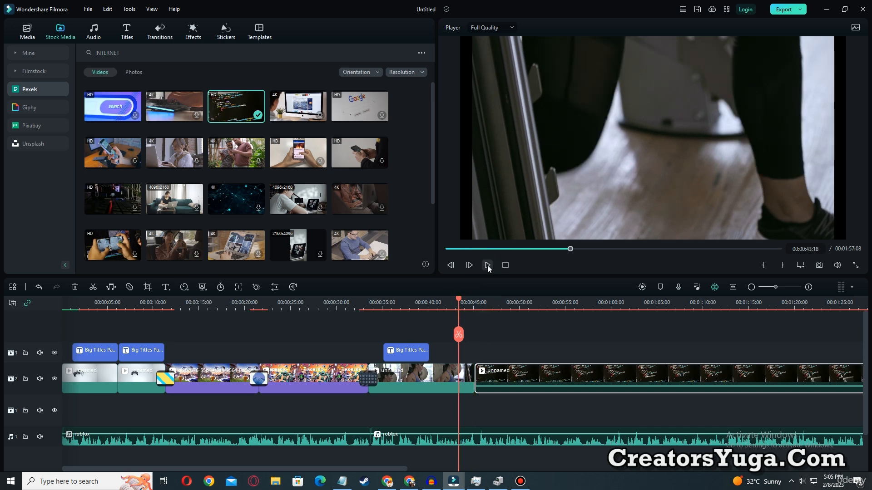
pyautogui.click(160, 34)
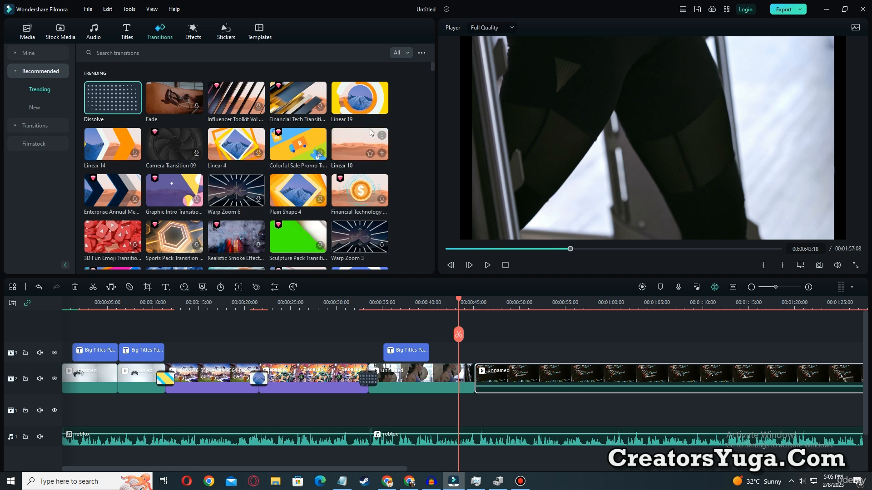
pyautogui.moveTo(354, 109); pyautogui.dragTo(474, 376)
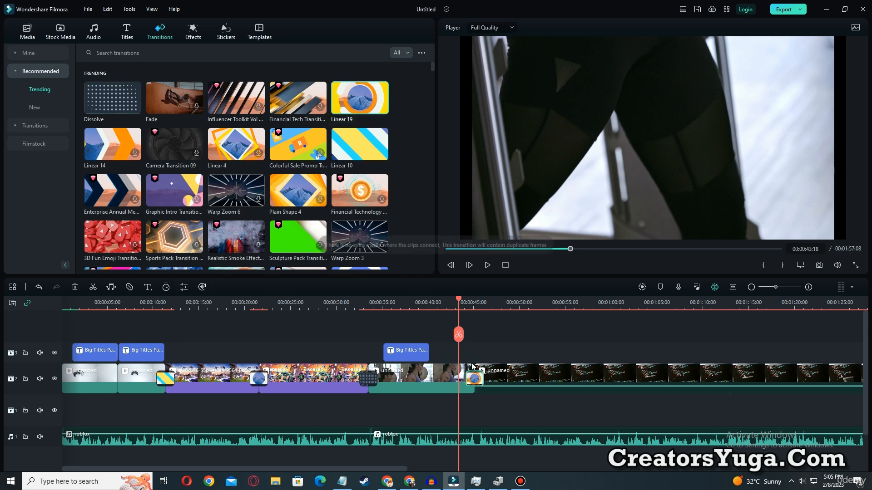
pyautogui.click(489, 267)
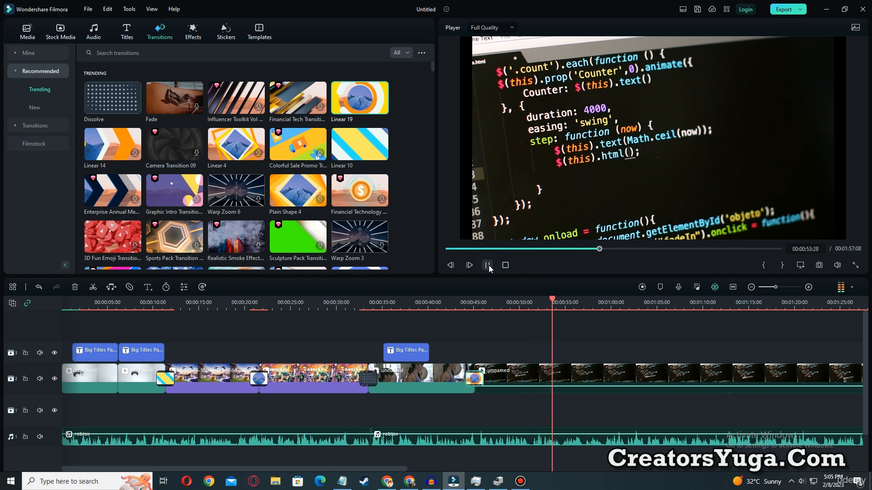
pyautogui.click(487, 266)
# - Split the code clip at about 54 seconds and move the playhead back to about 52 seconds
pyautogui.click(585, 370)
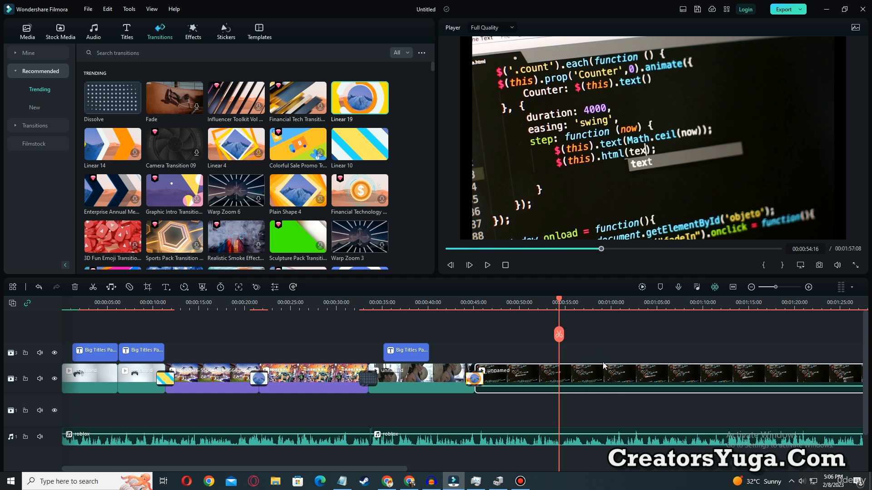
pyautogui.click(558, 335)
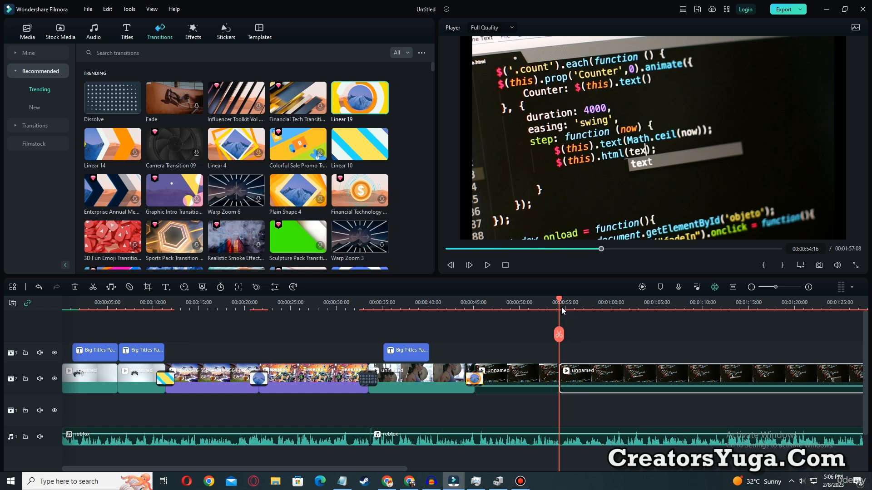
pyautogui.moveTo(562, 311); pyautogui.dragTo(545, 314)
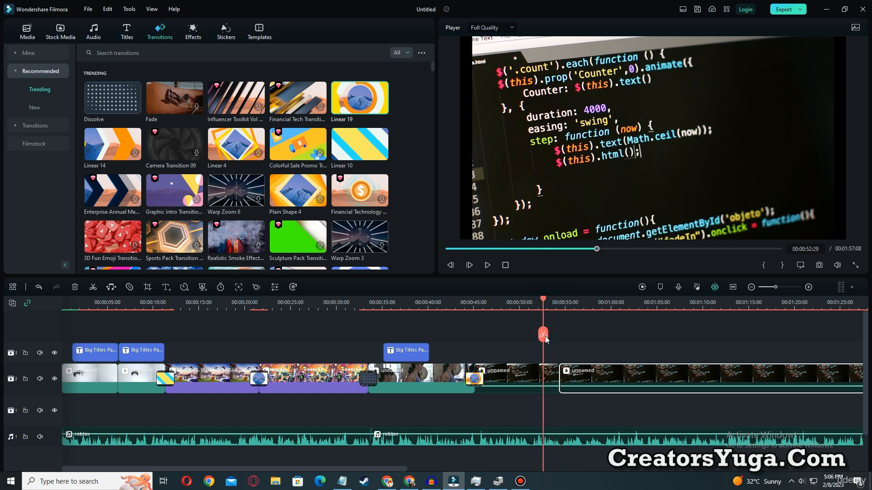
# - Mark the two pieces of the split code clip with on-screen numbers 1 and 2, and clear the annotations
pyautogui.hotkey('ctrl', 'alt', 'd')
pyautogui.click(864, 95)
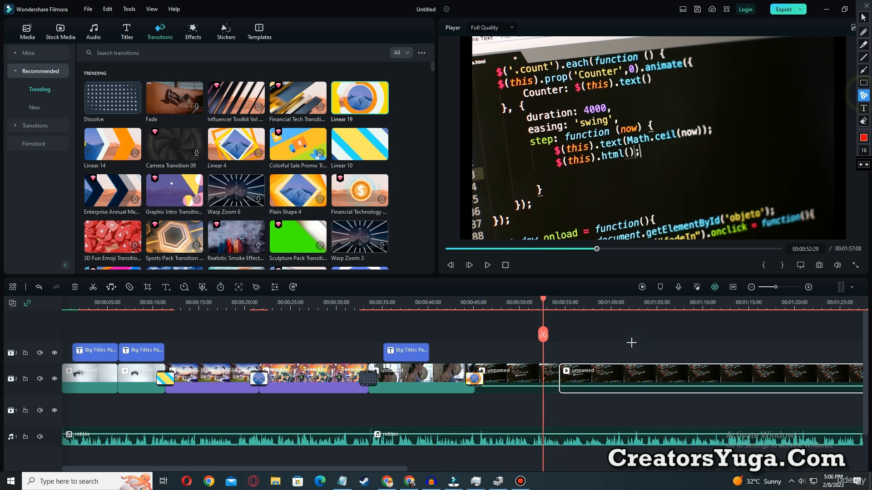
pyautogui.click(520, 351)
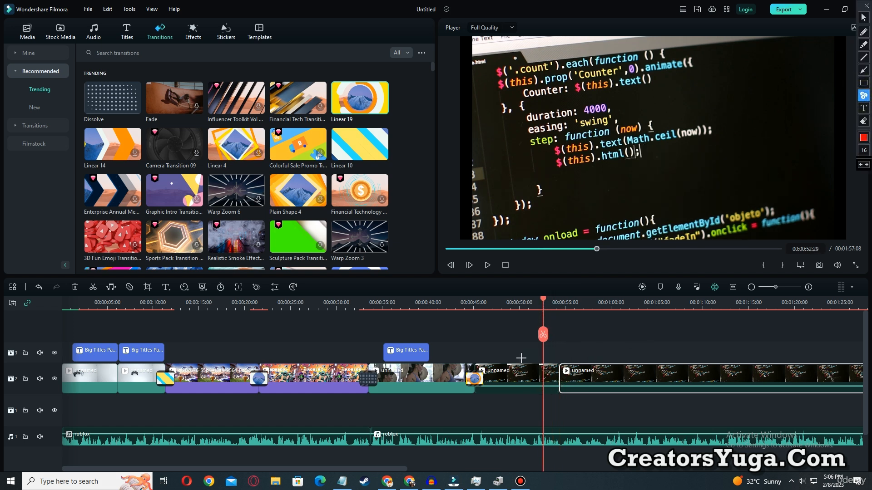
pyautogui.click(609, 351)
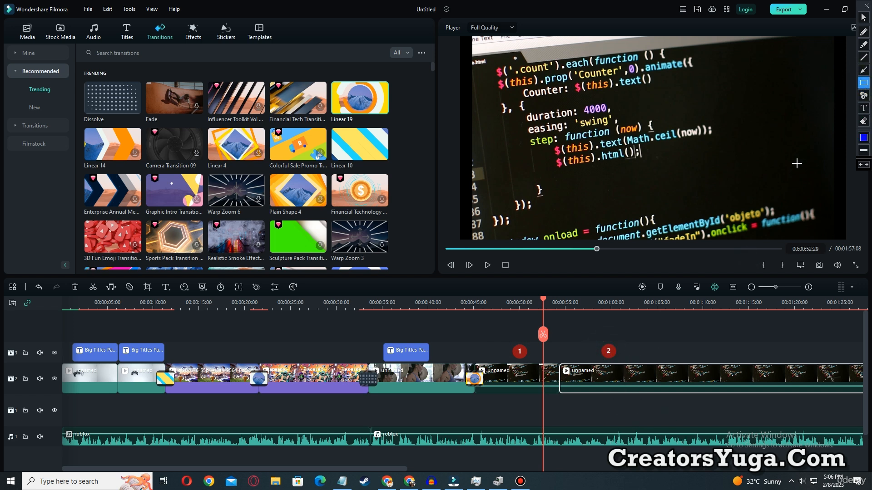
pyautogui.press('Escape')
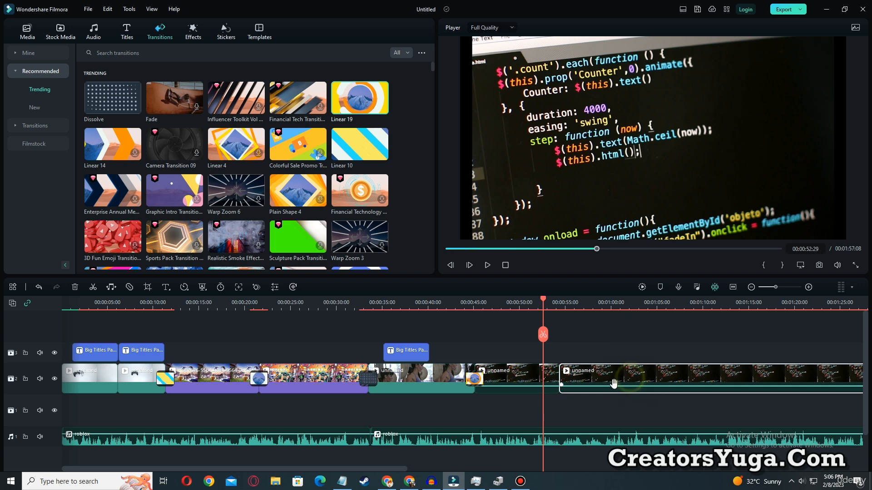
# - Delete the second piece of the split code clip and move the playhead back to about 51 seconds
pyautogui.moveTo(617, 330); pyautogui.dragTo(626, 401)
pyautogui.press('Delete')
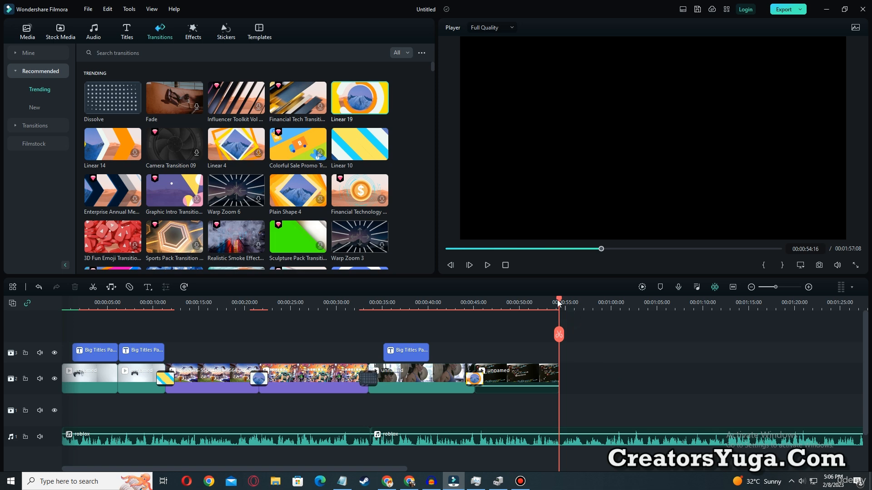
pyautogui.moveTo(558, 304); pyautogui.dragTo(516, 314)
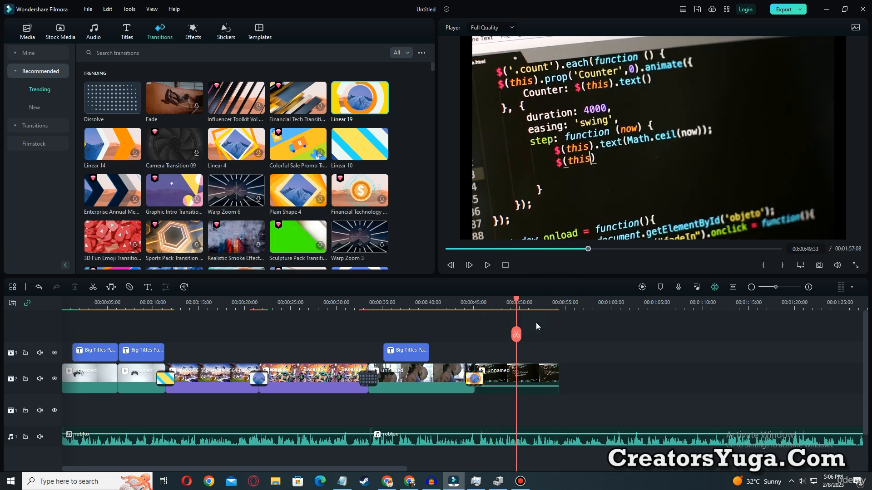
pyautogui.click(536, 325)
# - Add the downloaded stock clip of gaming gear on a white table right after the code clip, and play into it
pyautogui.click(54, 37)
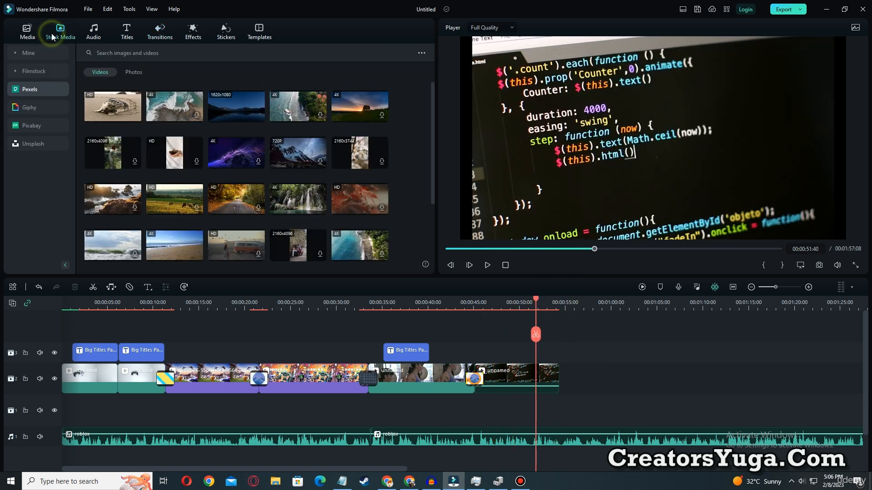
pyautogui.click(19, 54)
pyautogui.click(40, 88)
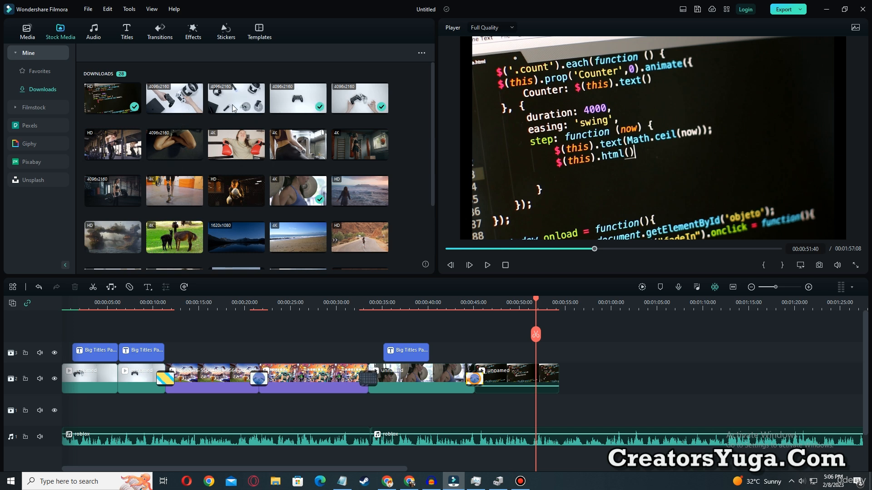
pyautogui.moveTo(233, 104); pyautogui.dragTo(560, 341)
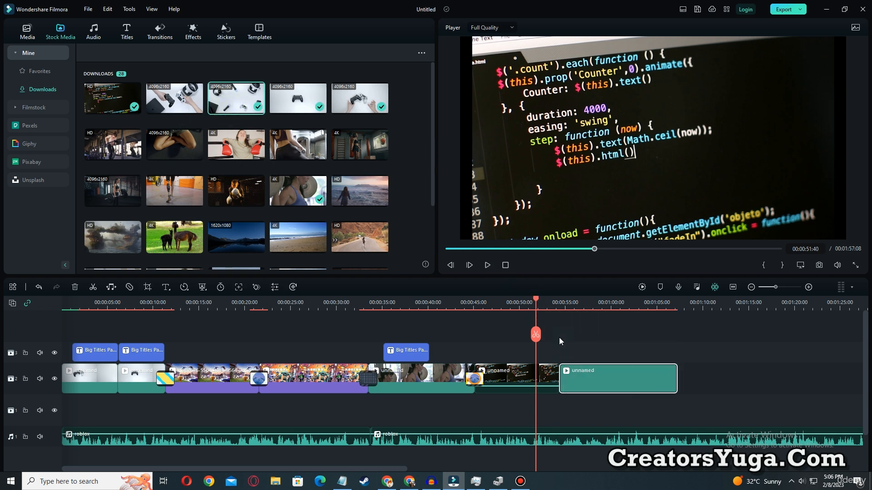
pyautogui.click(487, 265)
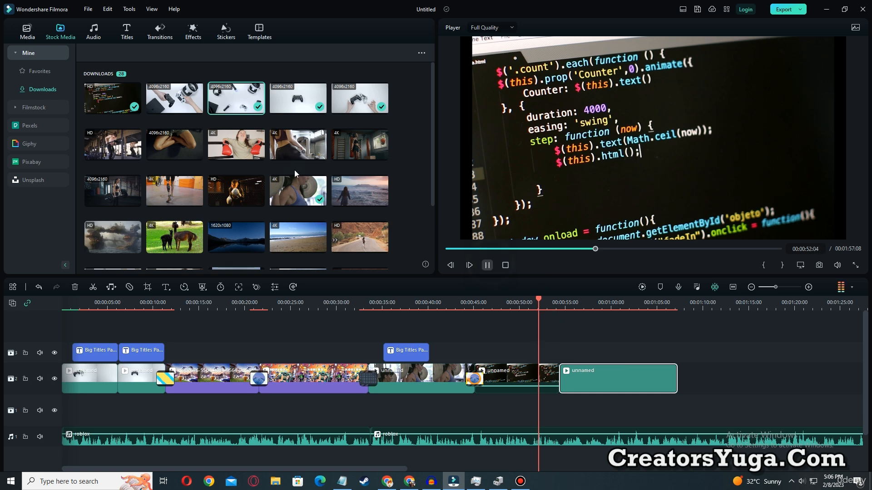
pyautogui.click(488, 265)
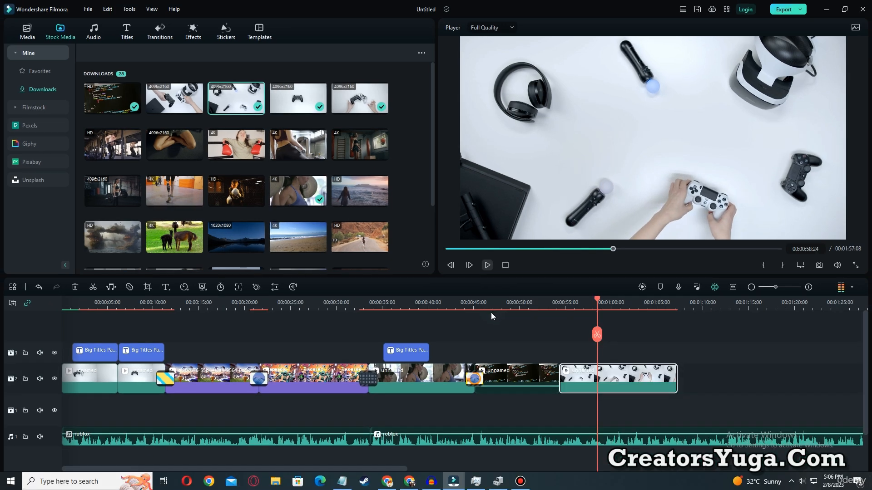
# - Add the Dissolve transition between the code and gaming gear clips, and play through it from about 52 seconds
pyautogui.click(161, 40)
pyautogui.moveTo(112, 97); pyautogui.dragTo(548, 381)
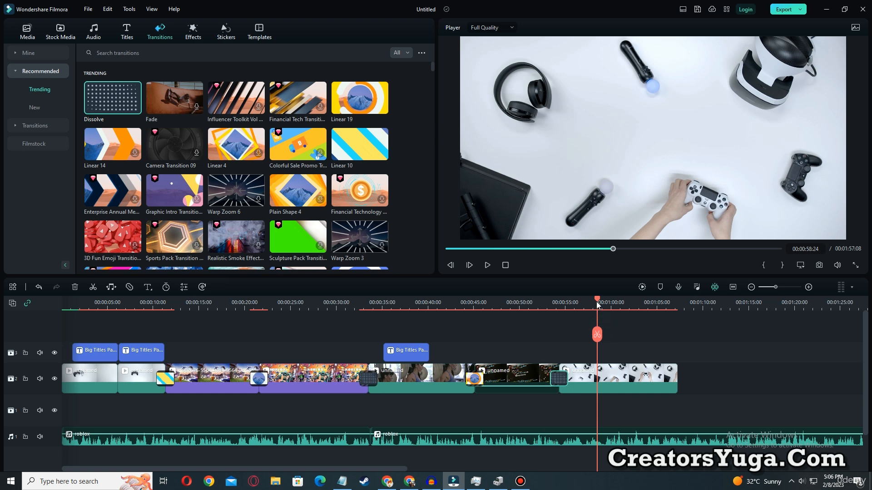
pyautogui.moveTo(597, 305); pyautogui.dragTo(542, 303)
pyautogui.click(487, 265)
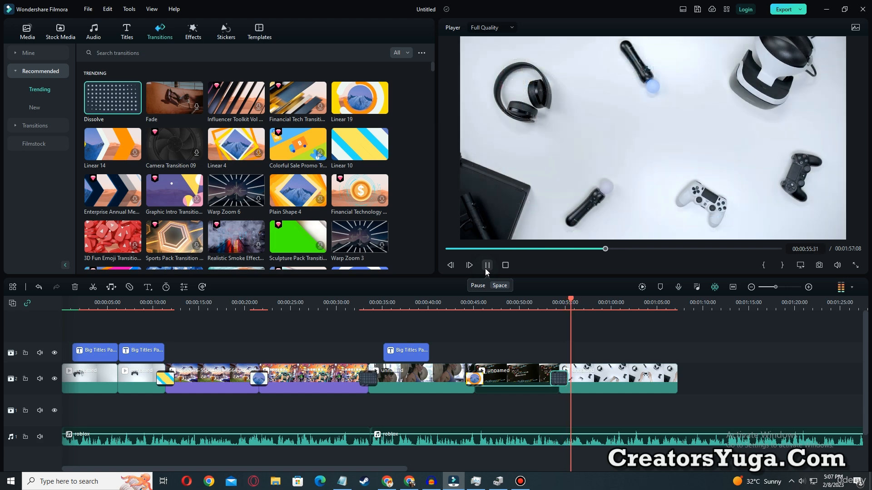
pyautogui.click(487, 268)
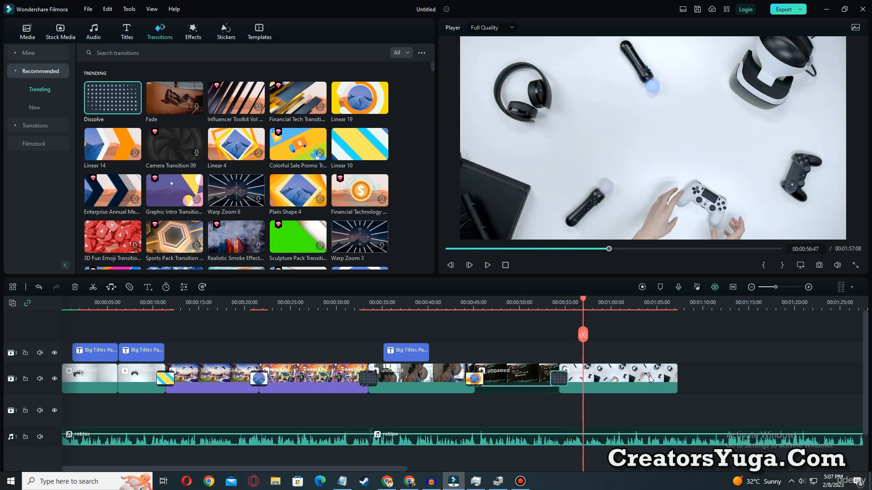
# - Try to extend the end of the gaming gear clip, and play the rest of the clip
pyautogui.moveTo(676, 379); pyautogui.dragTo(727, 376)
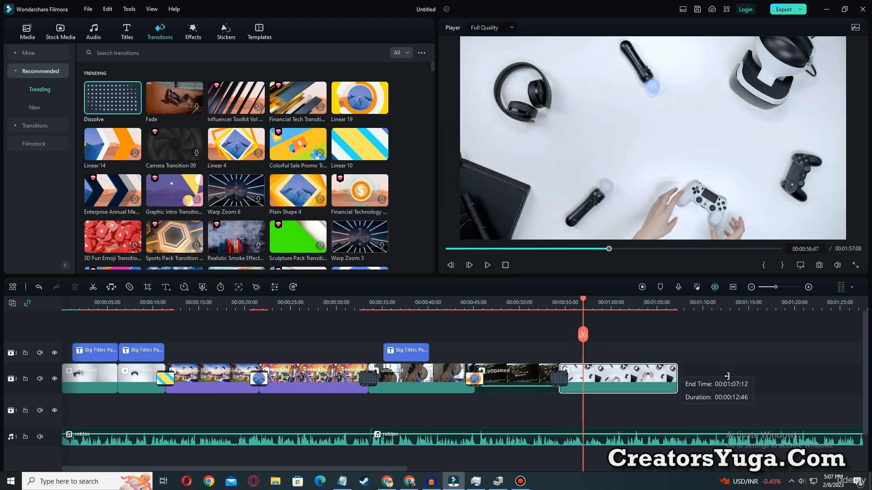
pyautogui.click(488, 266)
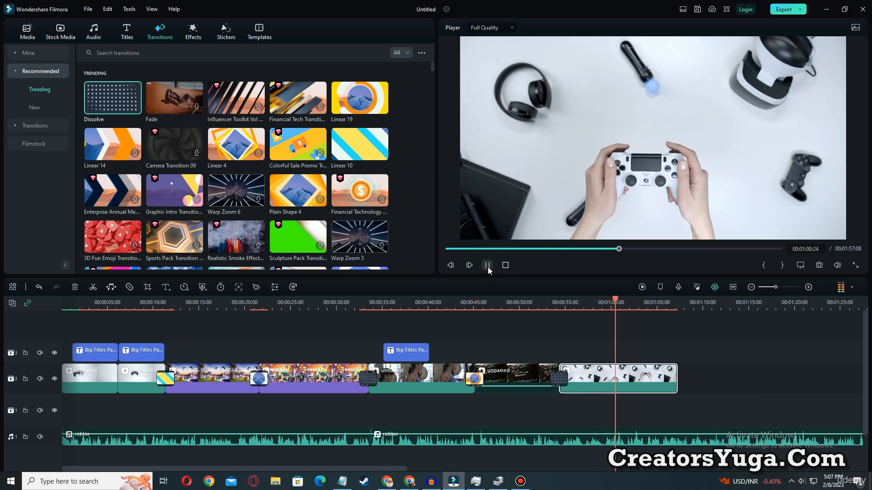
pyautogui.click(488, 265)
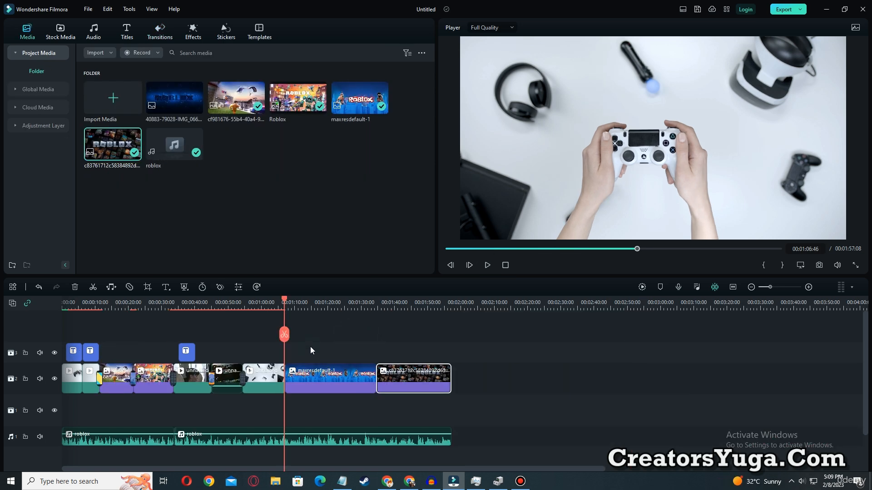
# - Preview the two Roblox images at the end of the timeline, and return the playhead to the start
pyautogui.click(309, 347)
pyautogui.click(414, 386)
pyautogui.click(492, 269)
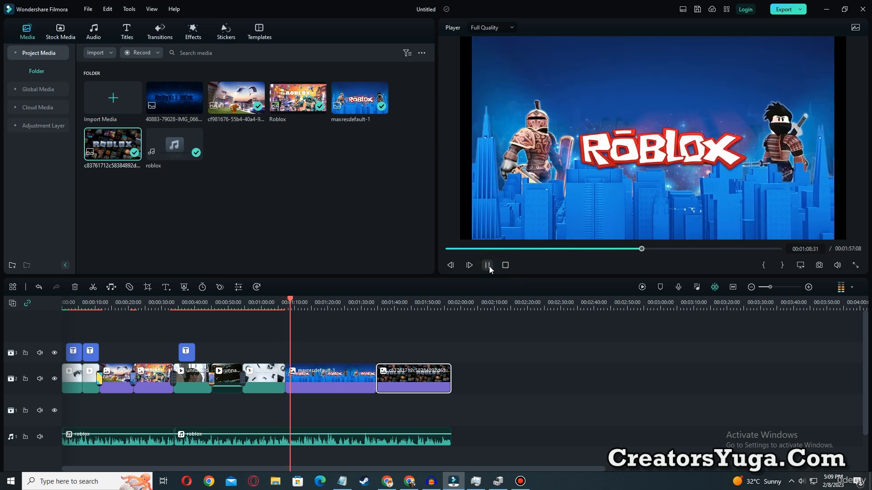
pyautogui.click(489, 266)
pyautogui.moveTo(292, 300); pyautogui.dragTo(417, 309)
pyautogui.moveTo(326, 312); pyautogui.dragTo(7, 255)
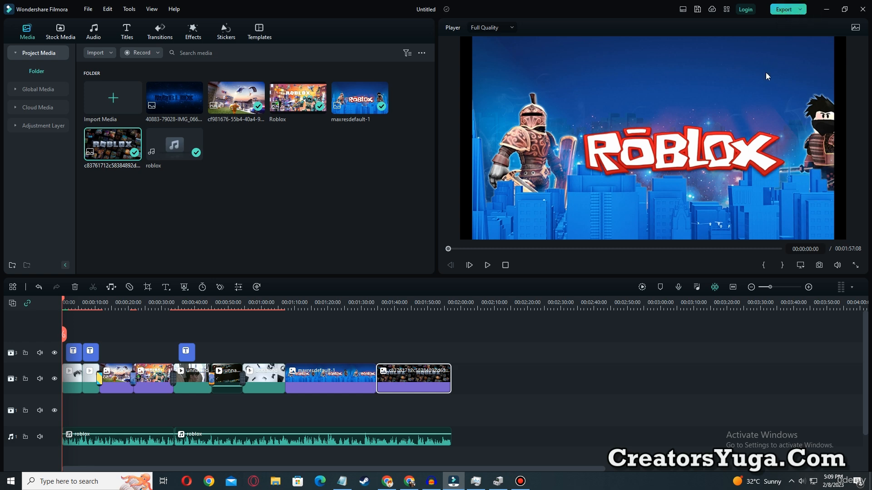
# - Configure the local MP4 export with Higher quality and a 1920x1080 resolution, and apply the settings
pyautogui.click(780, 15)
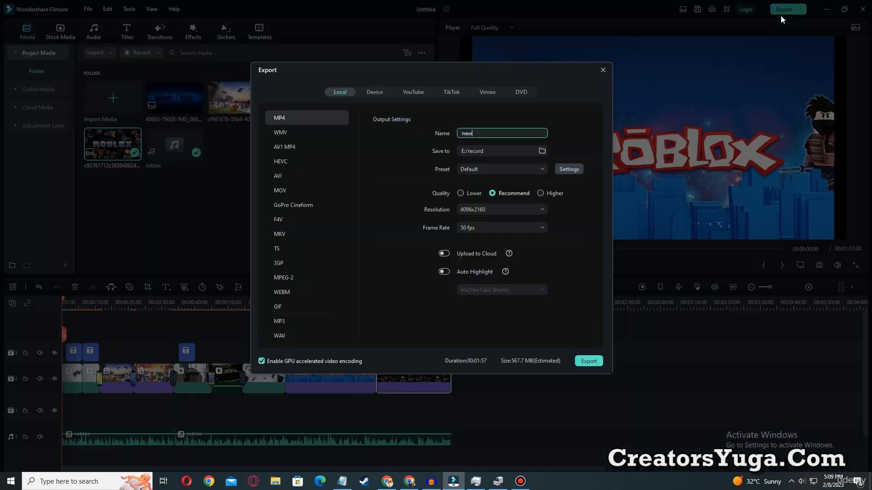
pyautogui.click(568, 169)
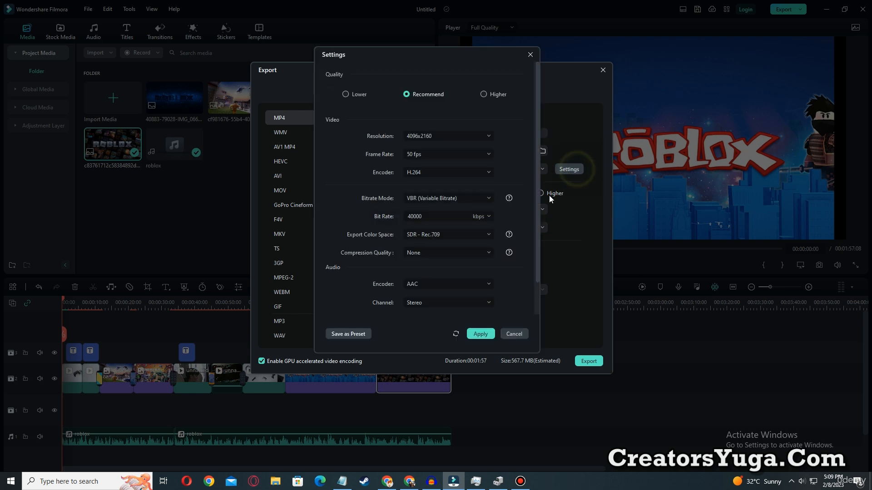
pyautogui.click(484, 94)
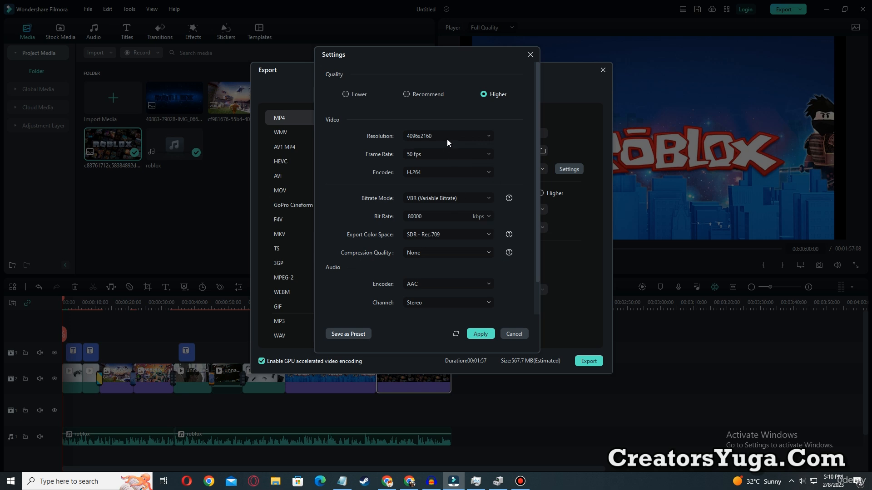
pyautogui.click(478, 135)
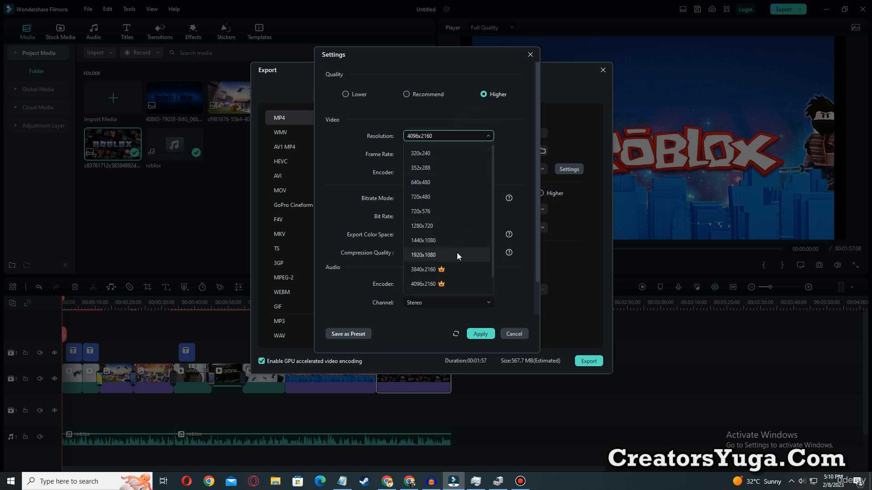
pyautogui.scroll(-1, 456, 252)
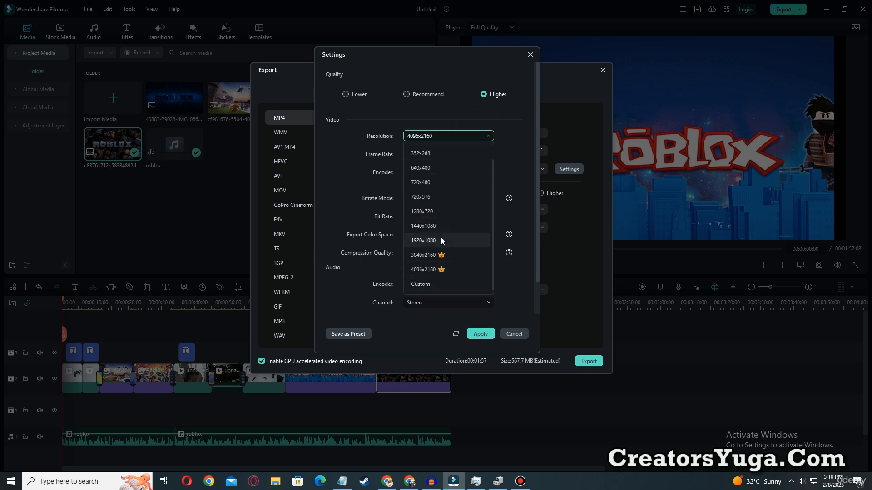
pyautogui.click(435, 240)
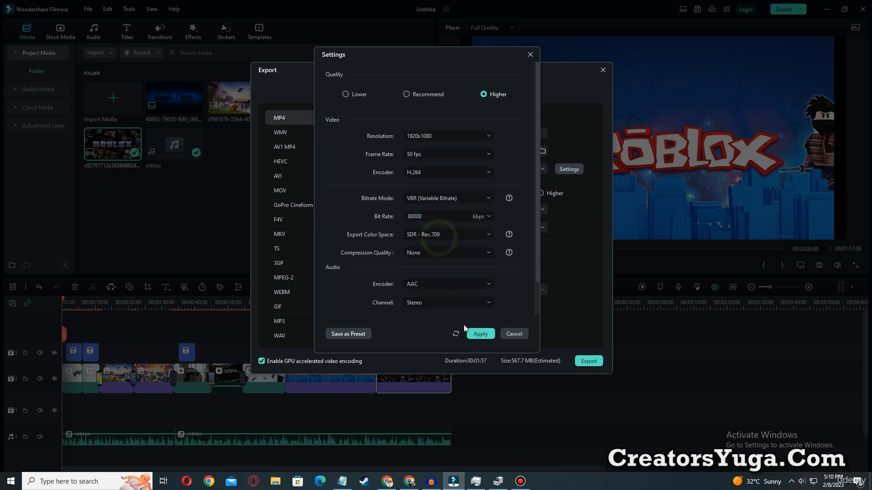
pyautogui.click(480, 334)
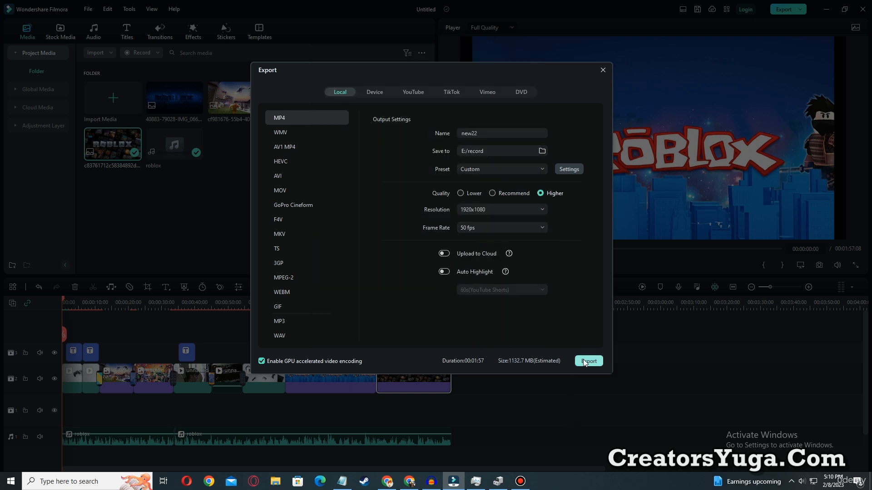
# - Name the output file ROBLOX and start the export
pyautogui.click(496, 134)
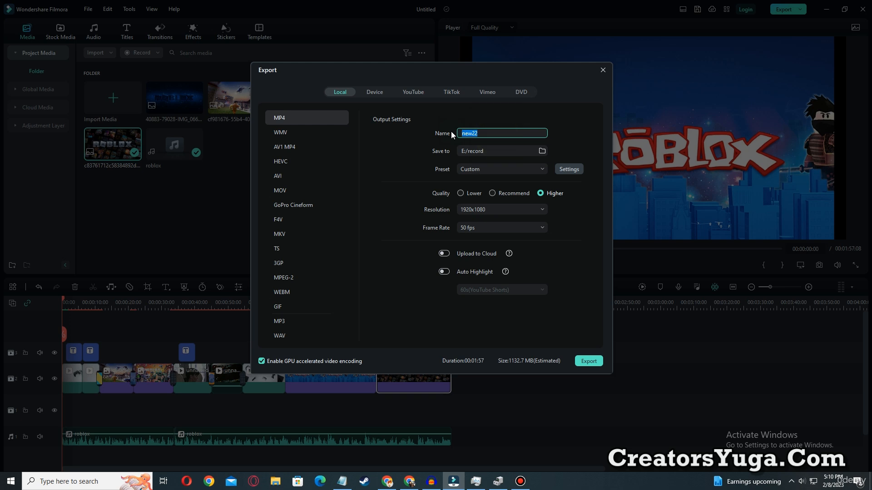
pyautogui.write('ROBLOZ')
pyautogui.press('BackSpace')
pyautogui.write('X')
pyautogui.click(587, 362)
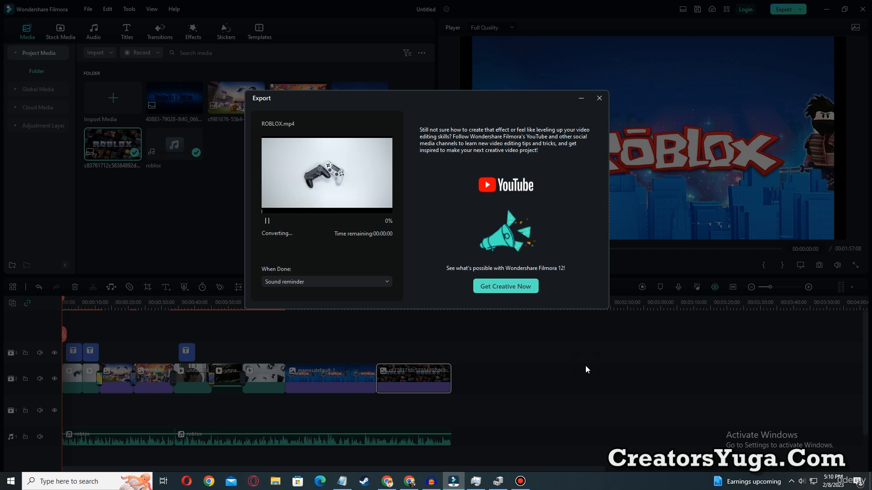